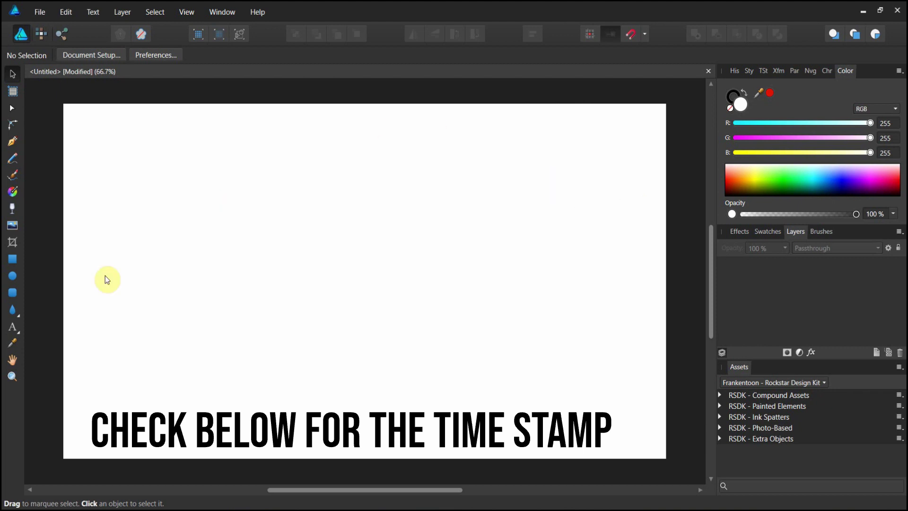
Step: Draw a small ellipse on the page and give its outline a solid line style
click(13, 275)
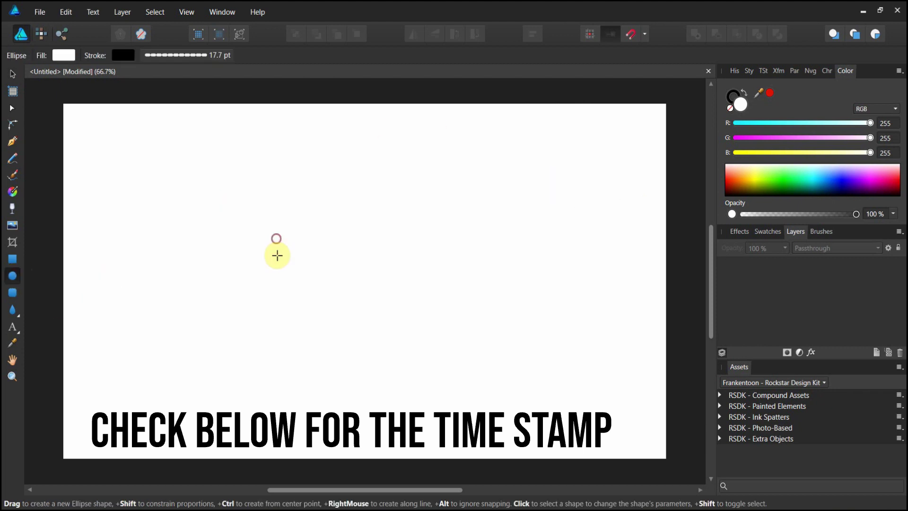
drag(277, 239, 330, 288)
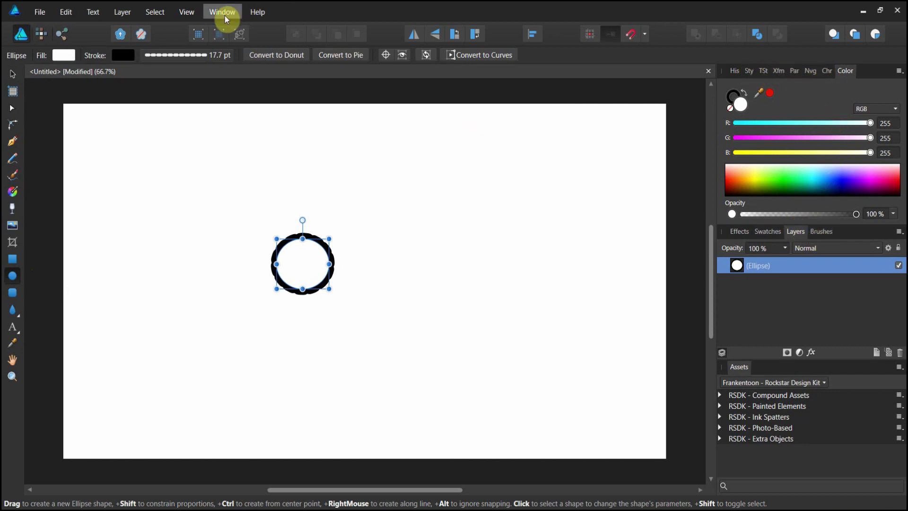
click(182, 13)
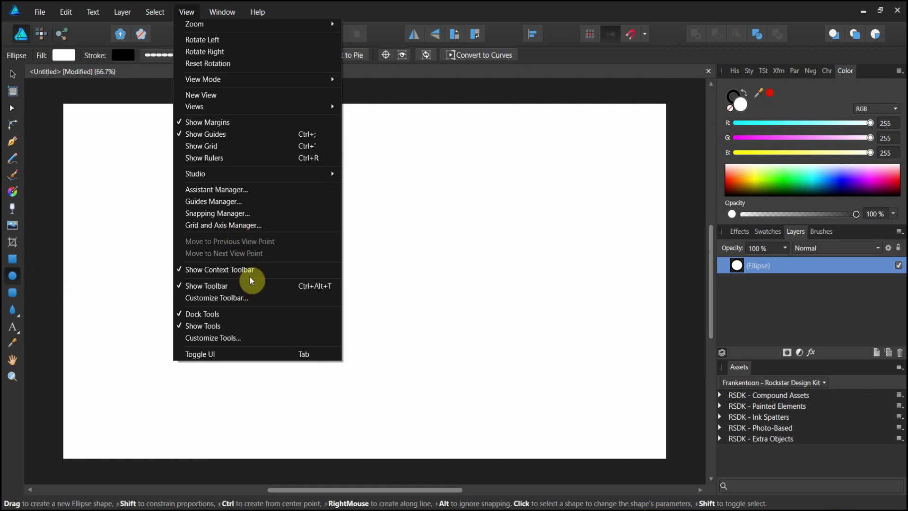
mouse_move(255, 179)
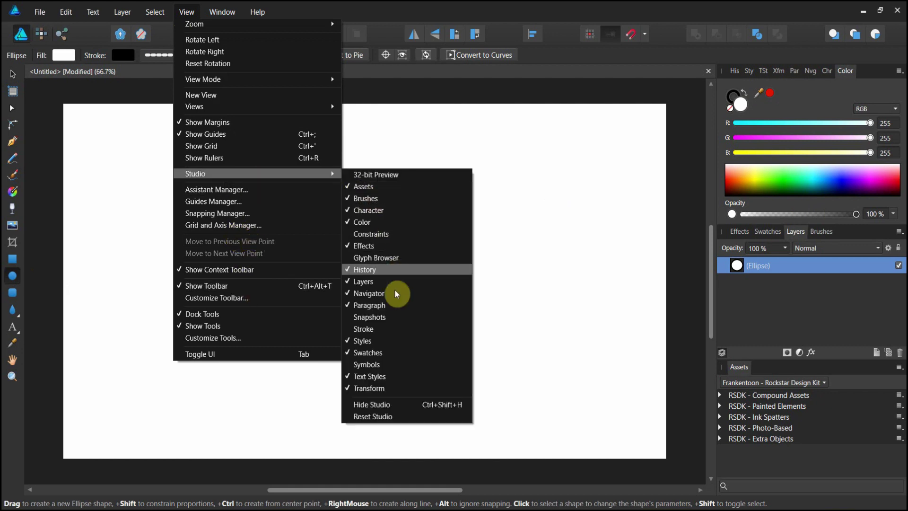
click(387, 328)
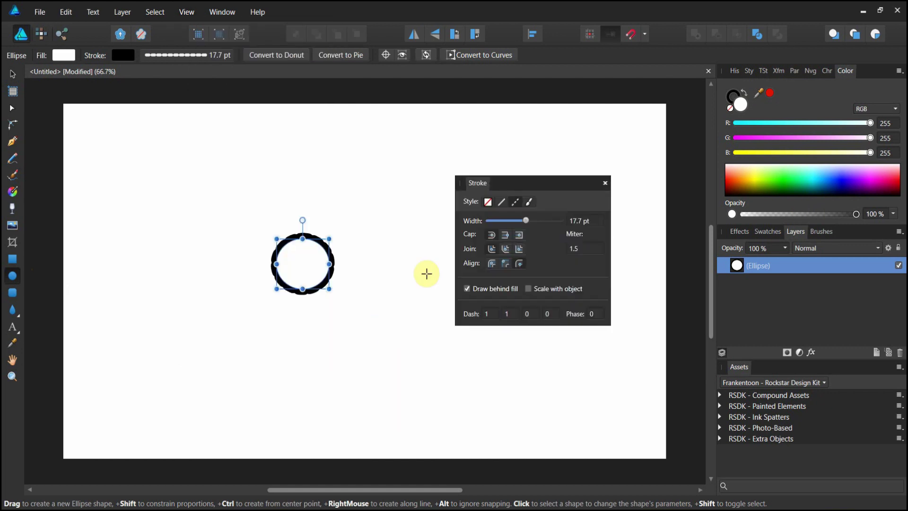
click(504, 202)
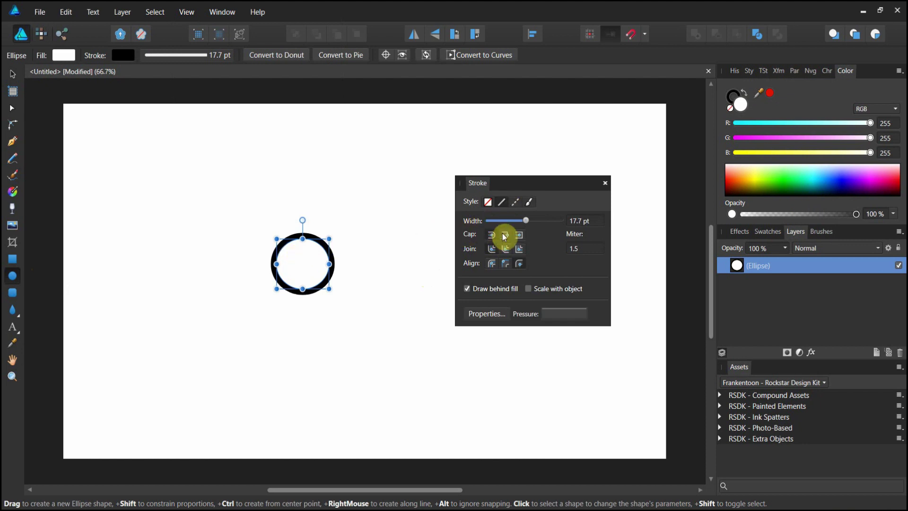
Step: Fill the small ellipse with black (#000000) and deselect it
double_click(742, 104)
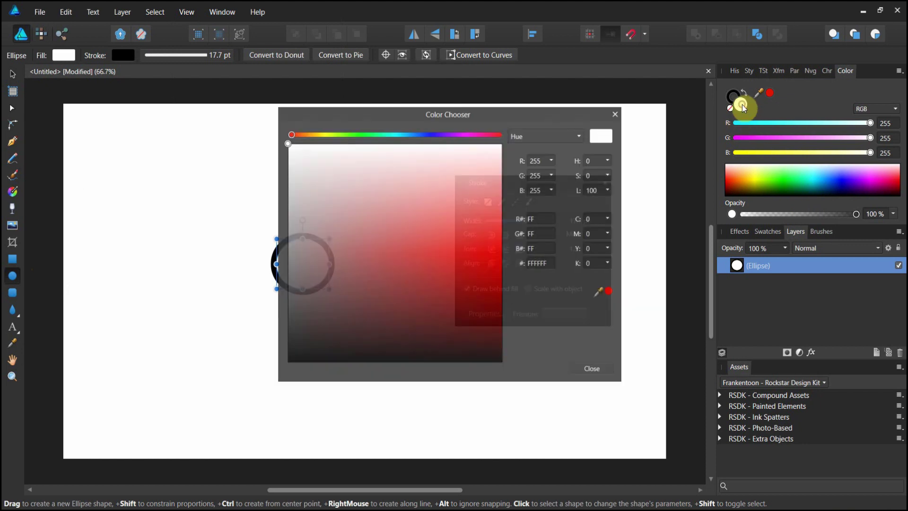
drag(453, 334, 514, 373)
click(603, 144)
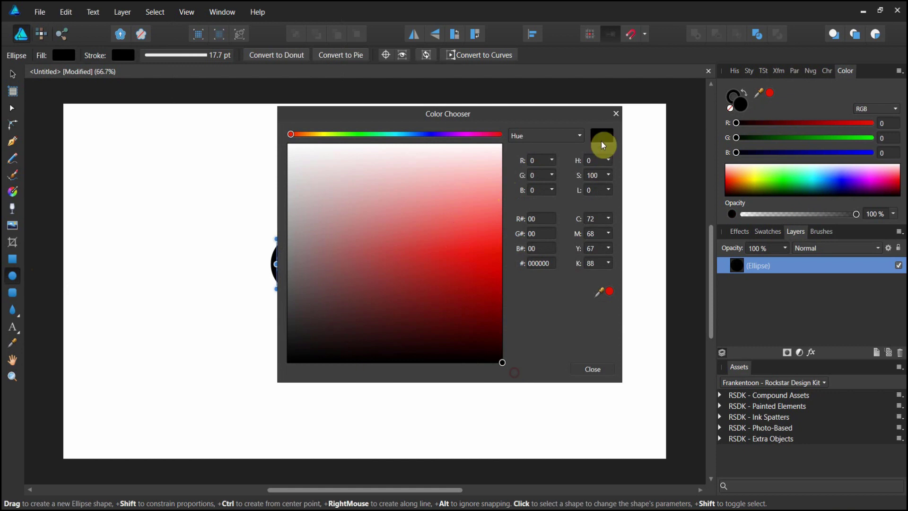
click(615, 112)
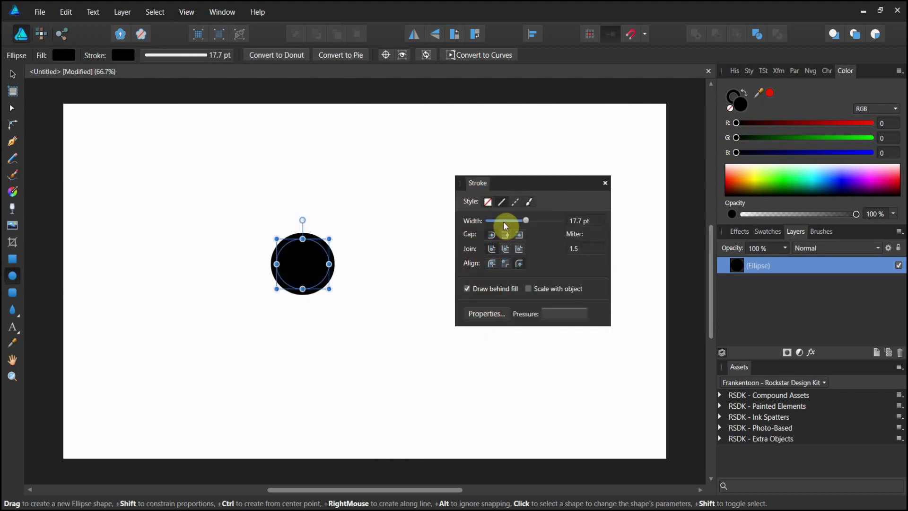
click(12, 76)
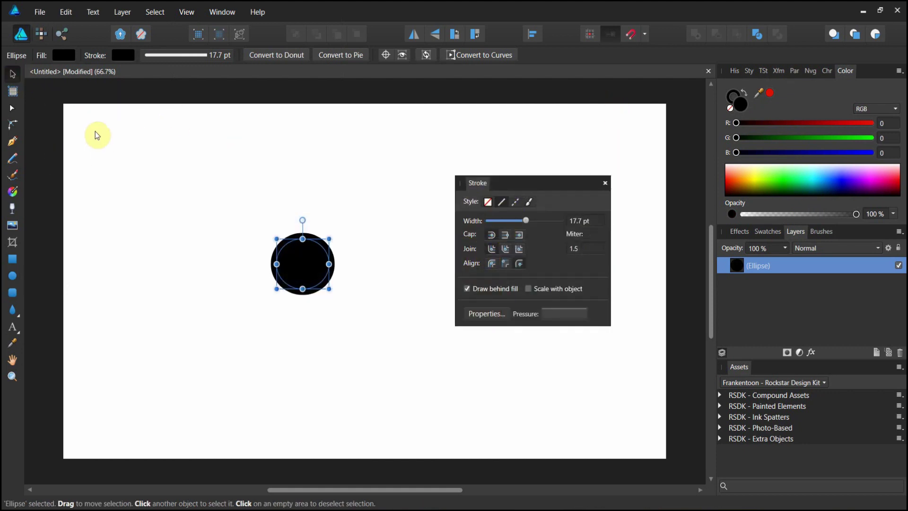
click(94, 130)
Step: Draw a larger, taller ellipse over the black circle with a 0 pt stroke and a peach fill (RGB 255, 218, 155)
click(13, 276)
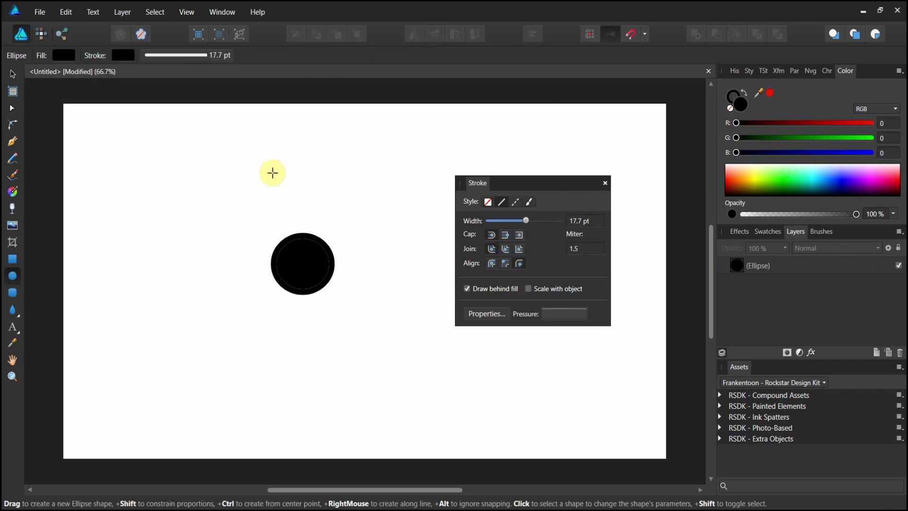
mouse_move(246, 165)
mouse_down()
mouse_move(277, 247)
mouse_move(358, 304)
mouse_up()
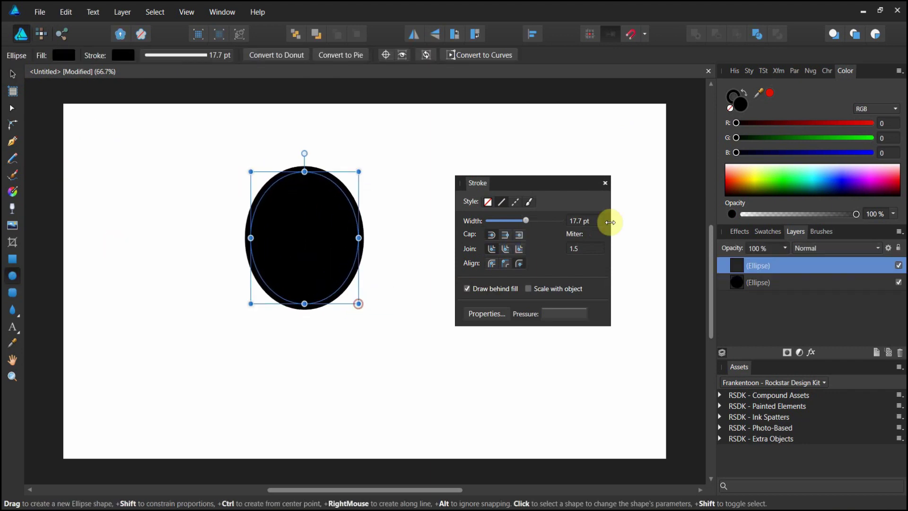
drag(522, 226, 468, 231)
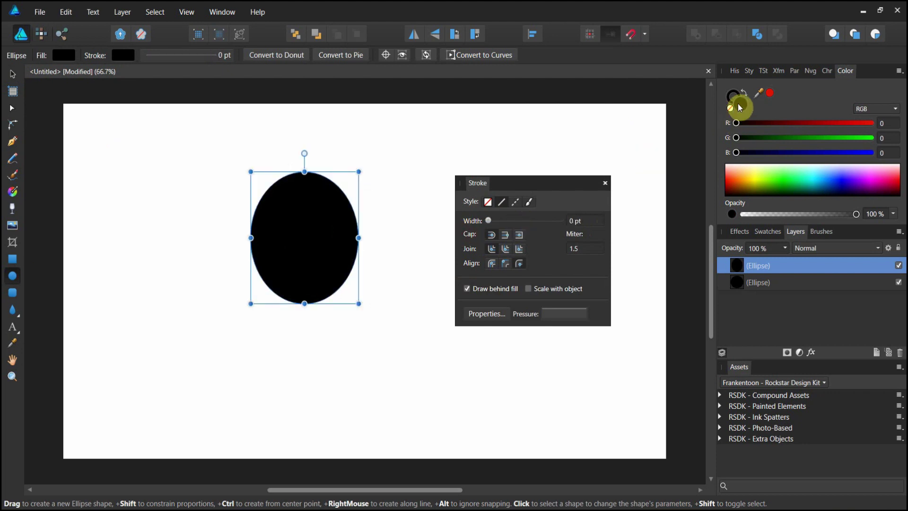
drag(739, 166, 745, 174)
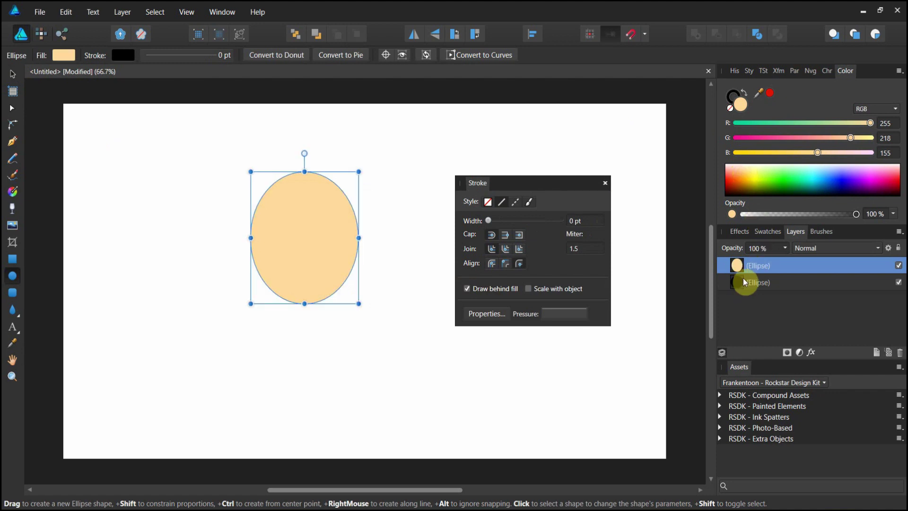
Step: Bring the black circle in front of the peach ellipse and shift it slightly up towards the ellipse's vertical axis
drag(738, 282, 747, 254)
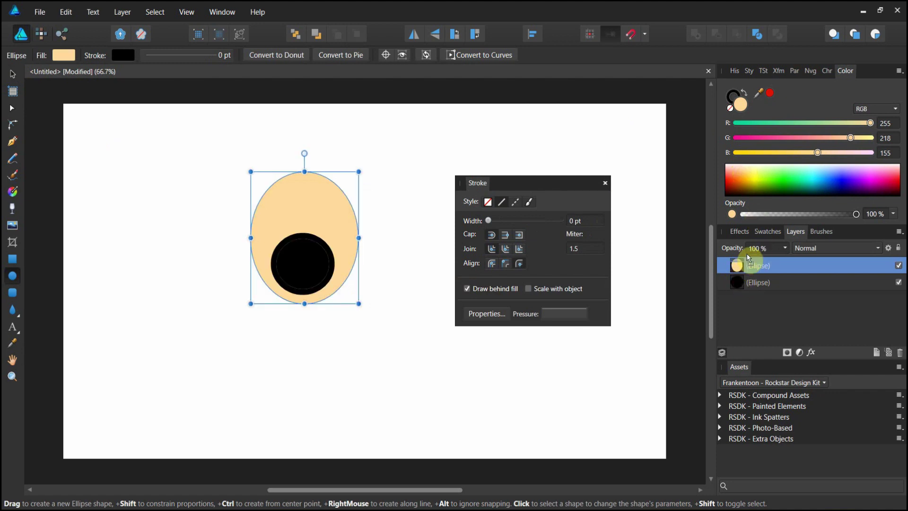
click(12, 73)
click(310, 282)
drag(302, 271, 306, 265)
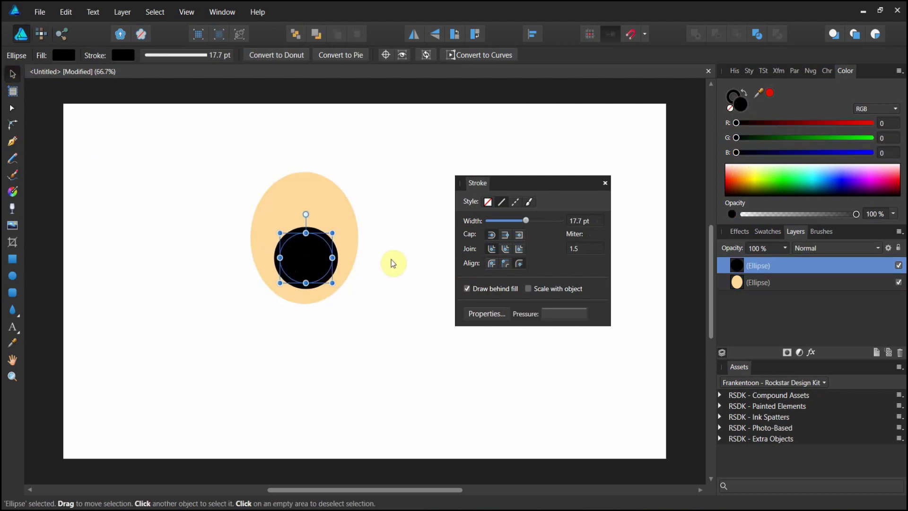
Step: Group the black circle and the peach ellipse, and rename the group "eye"
click(739, 282)
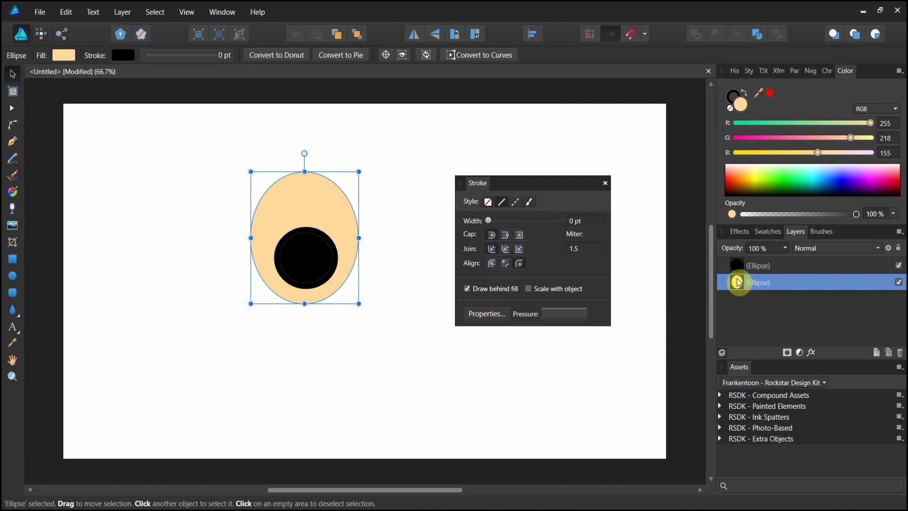
shift+click(736, 268)
right_click(734, 268)
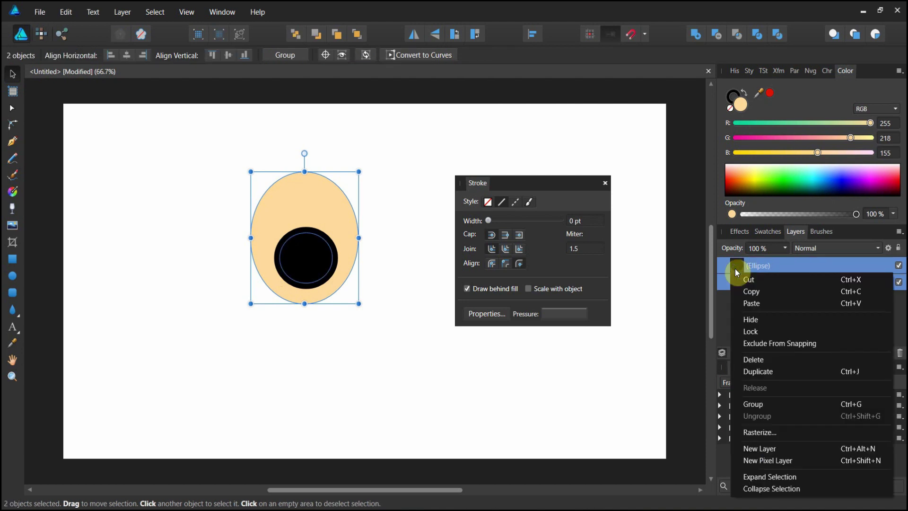
click(754, 405)
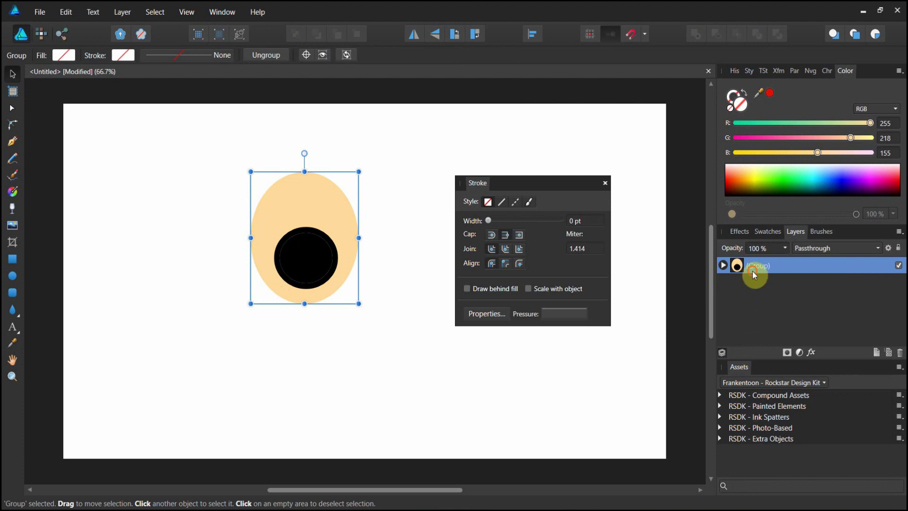
double_click(752, 271)
text(eye)
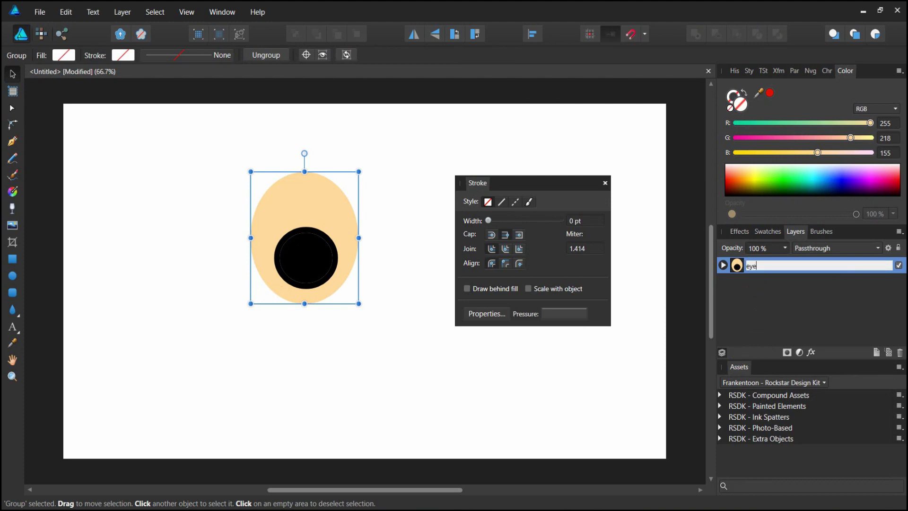
key(Return)
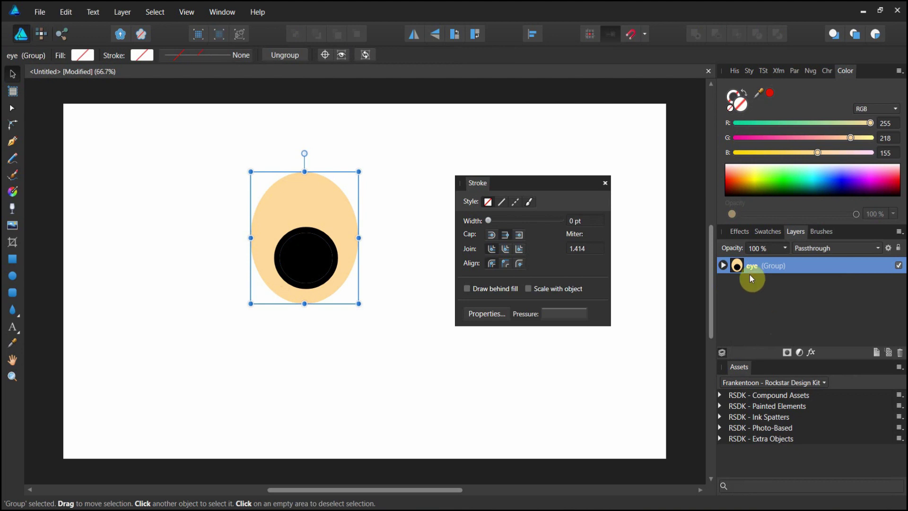
Step: Duplicate the peach ellipse inside the eye group and move the copy out of the group to the layer beneath it
click(723, 266)
click(748, 298)
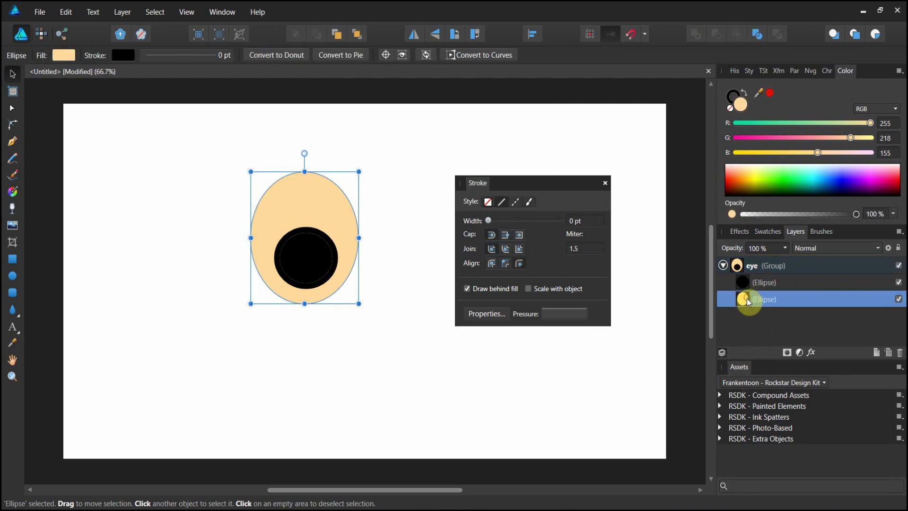
right_click(747, 298)
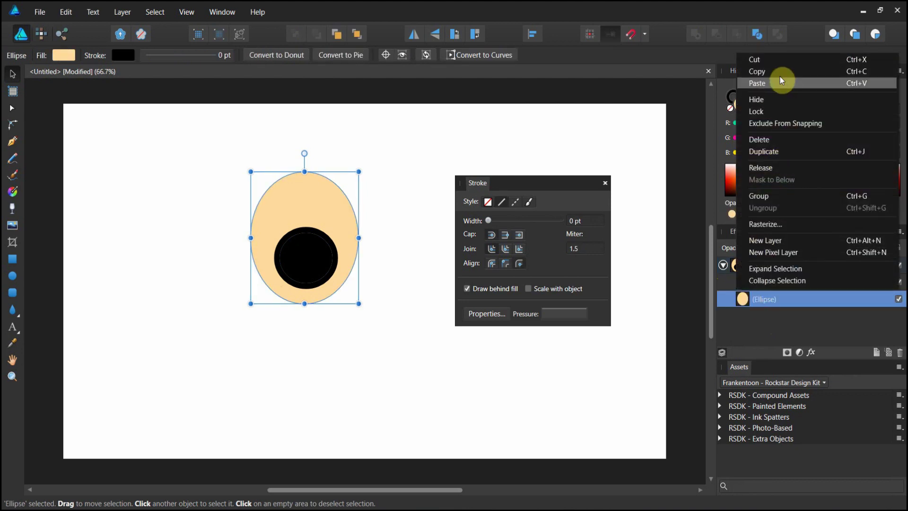
click(786, 149)
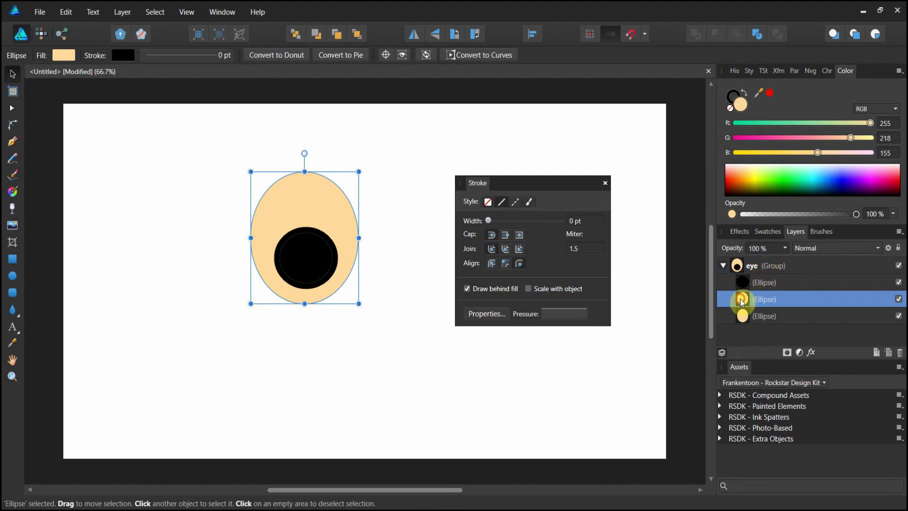
drag(739, 298, 745, 258)
click(724, 283)
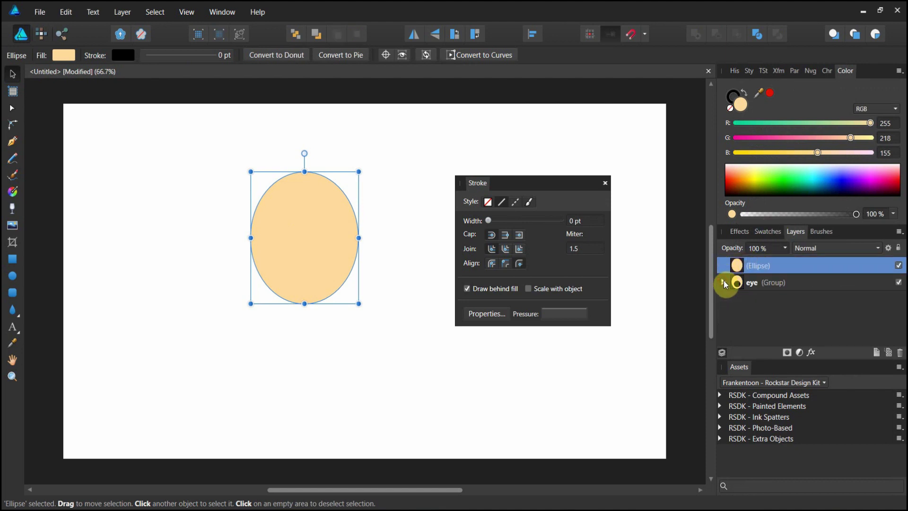
drag(739, 261, 747, 309)
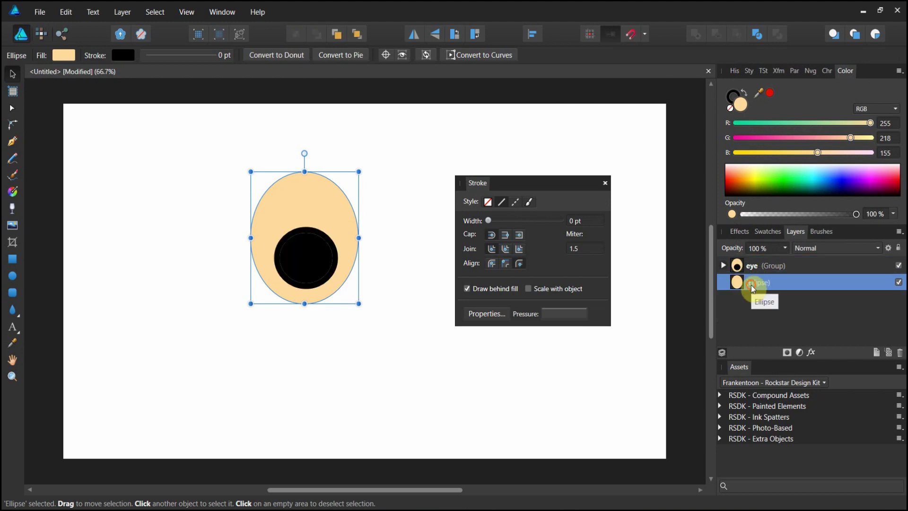
Step: Rename the peach ellipse layer below the eye group as "Background"
double_click(752, 286)
text(Background)
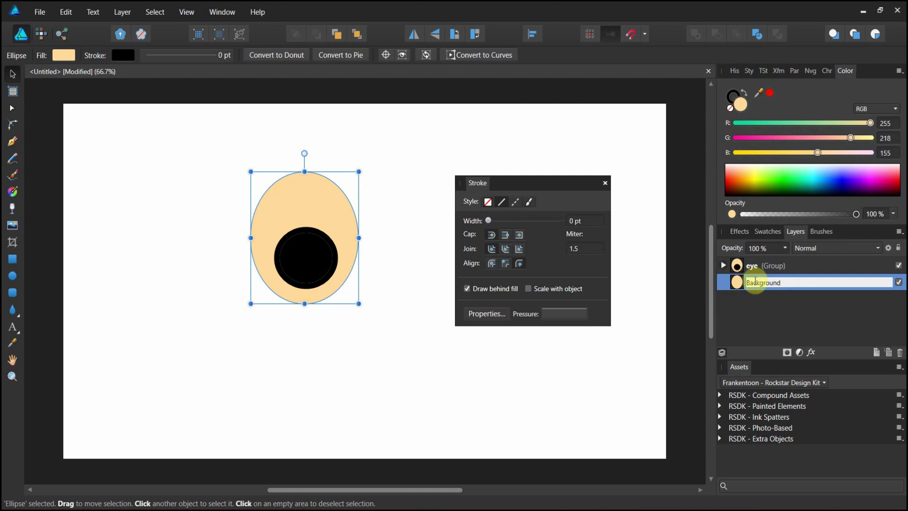
click(748, 308)
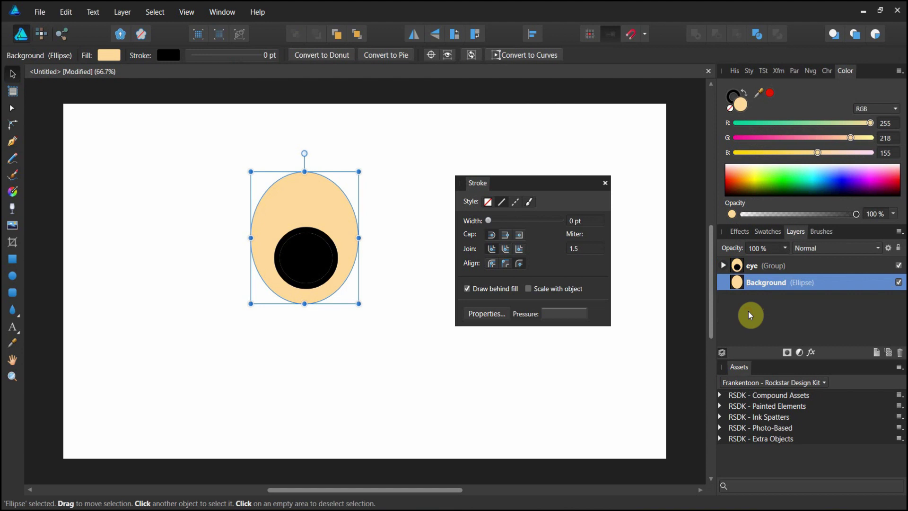
Step: Align the Background ellipse's stroke to the outside, set its width to 84.2 pt, and deselect the ellipse
click(740, 286)
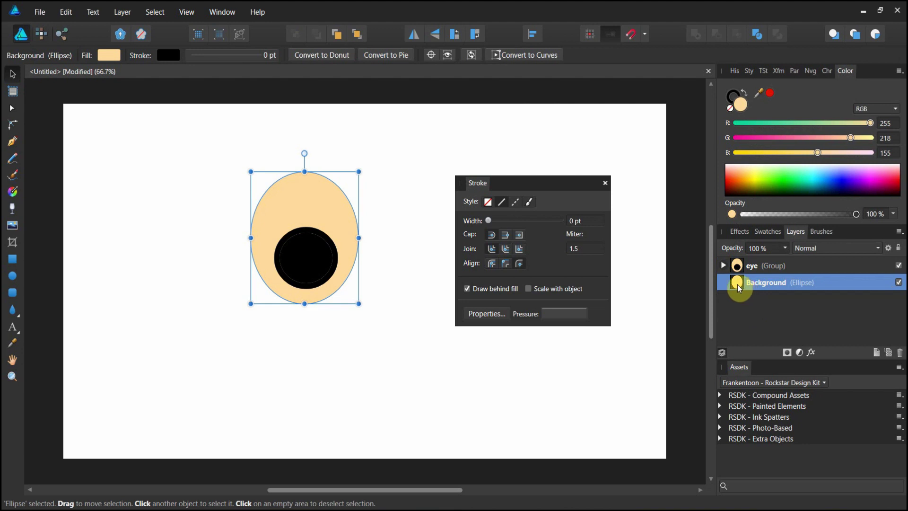
click(507, 263)
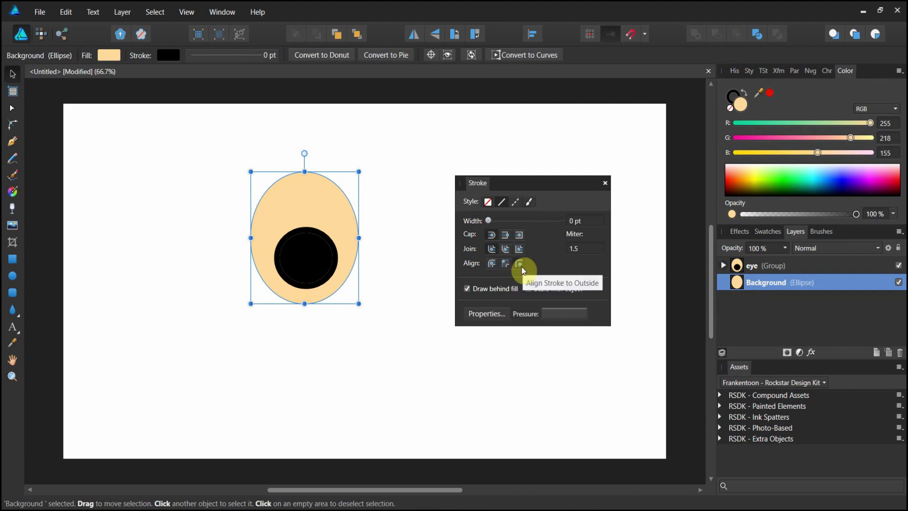
click(520, 265)
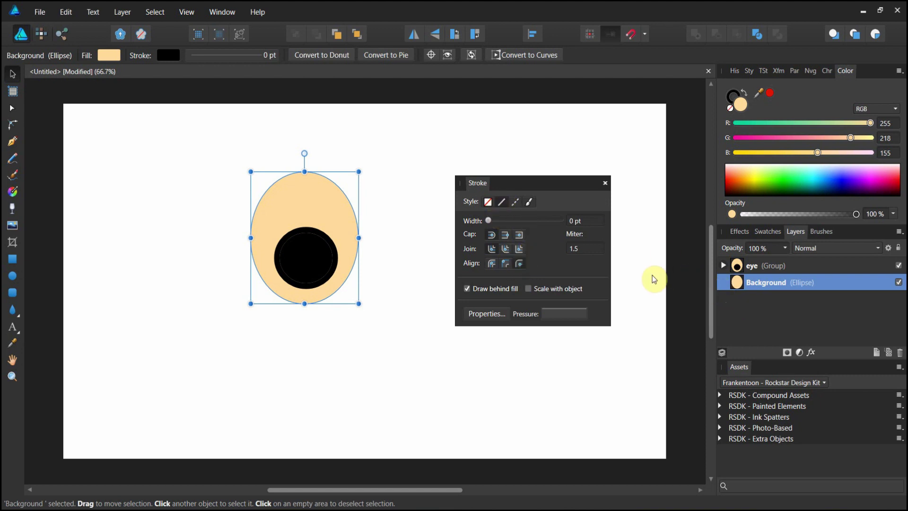
drag(491, 222, 557, 221)
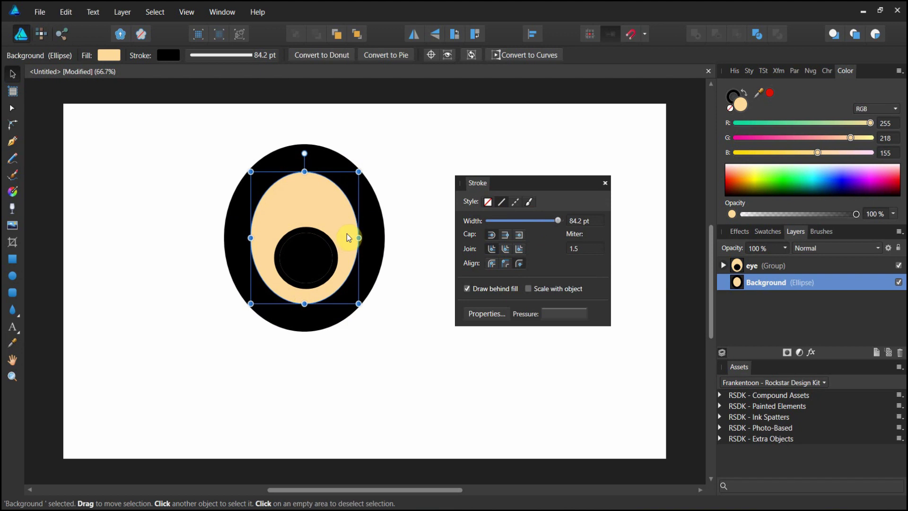
click(398, 231)
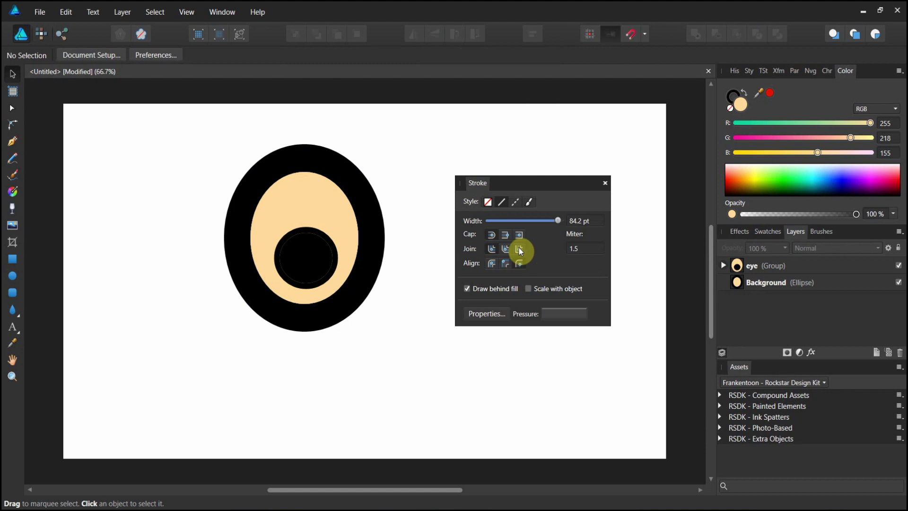
Step: Set the Background ellipse's stroke width to 75.6 pt
mouse_move(552, 221)
mouse_down()
mouse_move(564, 225)
mouse_move(548, 225)
mouse_up()
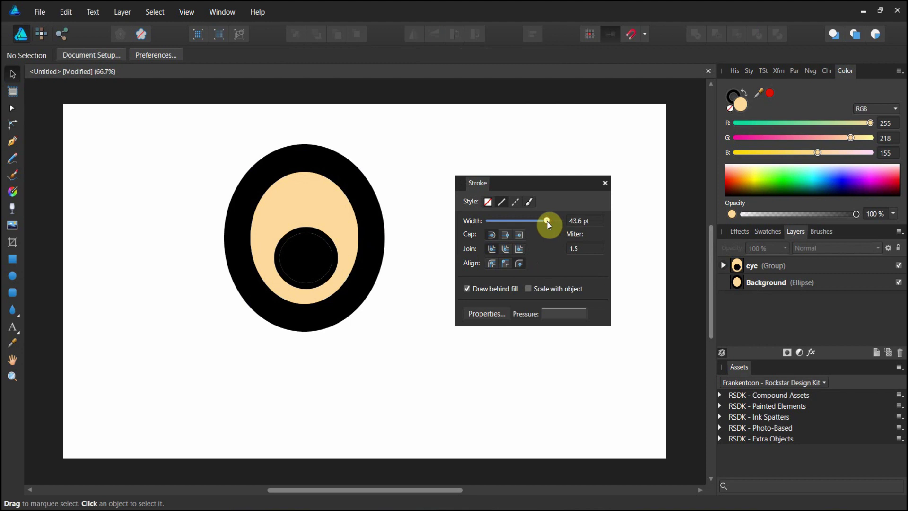
click(739, 284)
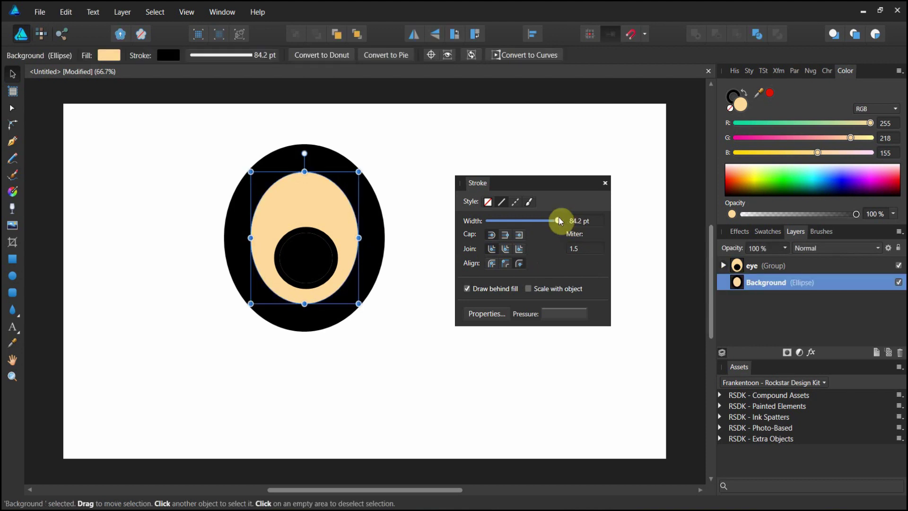
drag(560, 221, 556, 222)
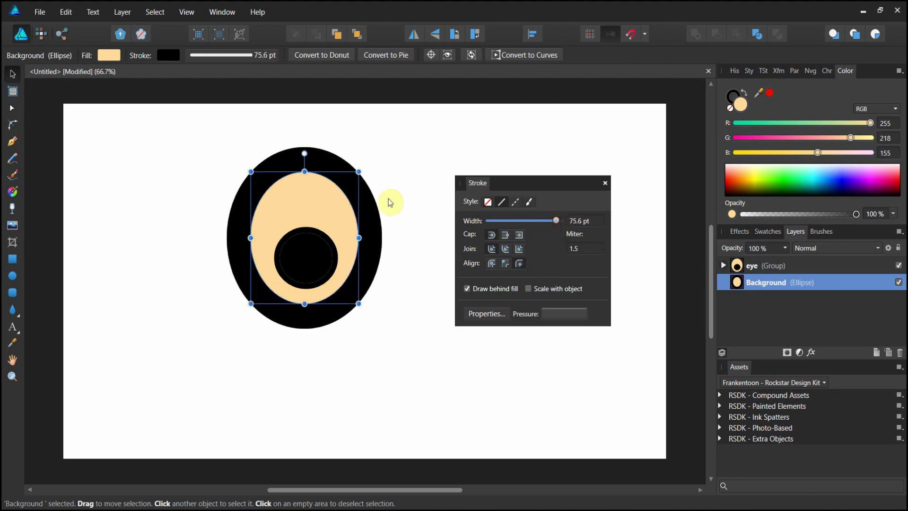
Step: Expand the Background ellipse's stroke into its own curves and rename the resulting layer "stroke"
click(115, 15)
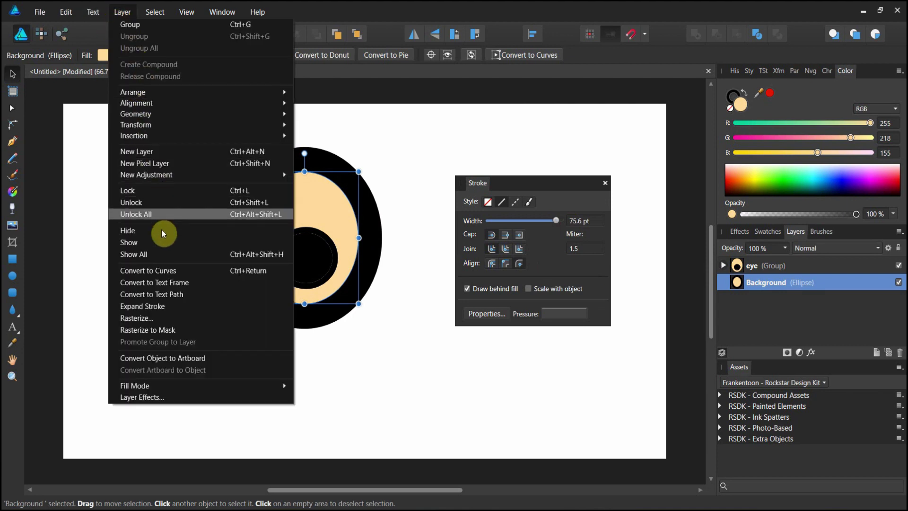
click(159, 308)
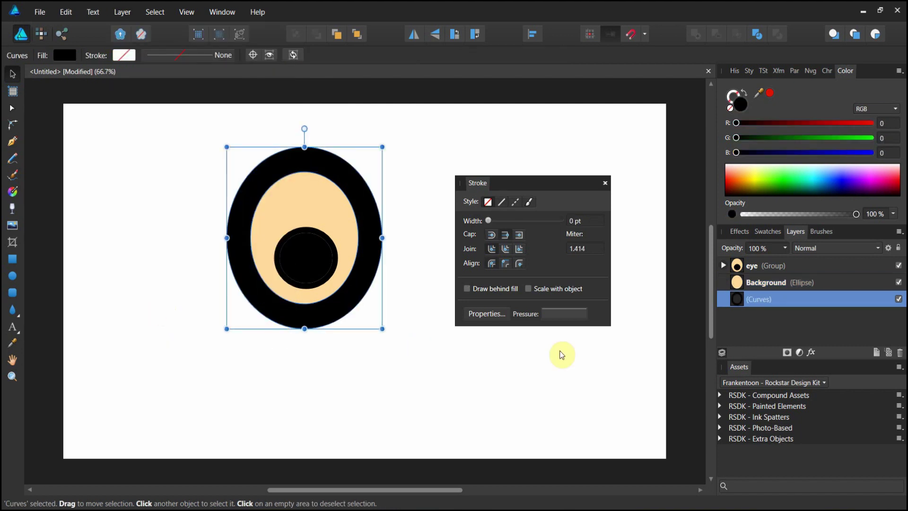
double_click(759, 299)
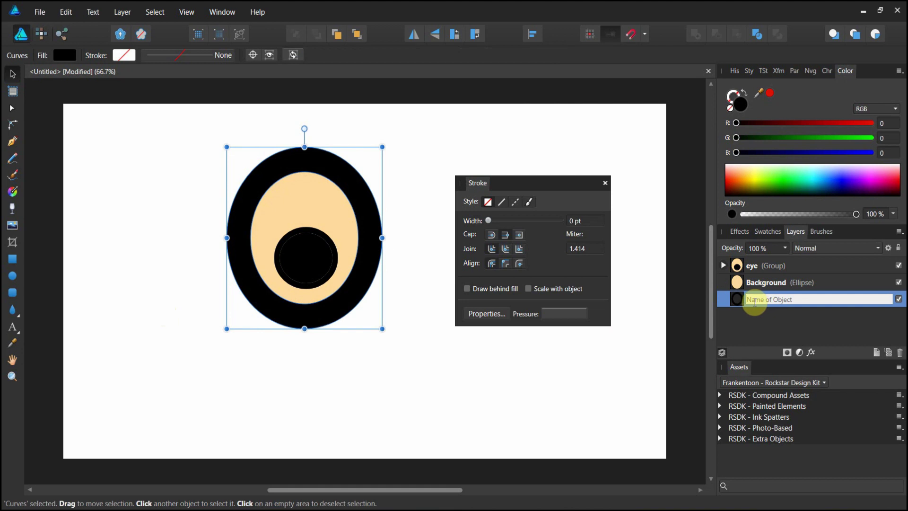
text(d)
key(BackSpace)
text(stroke)
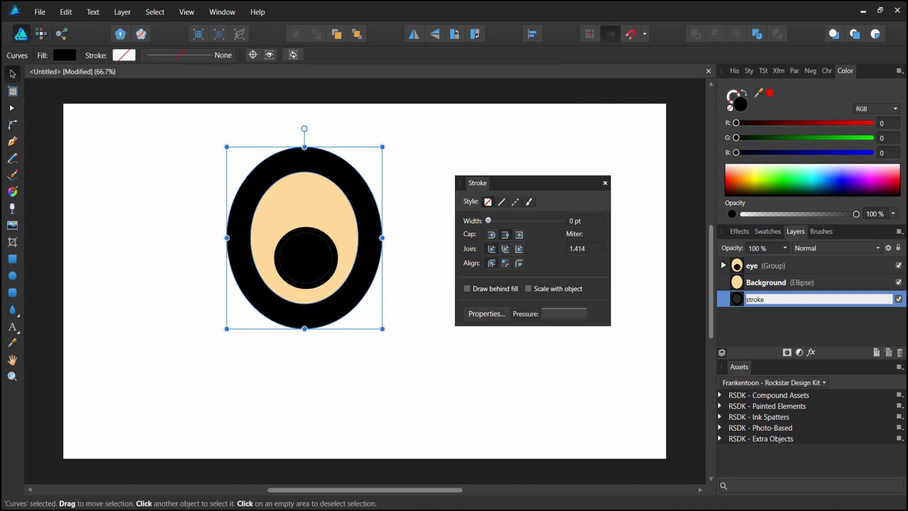
key(Return)
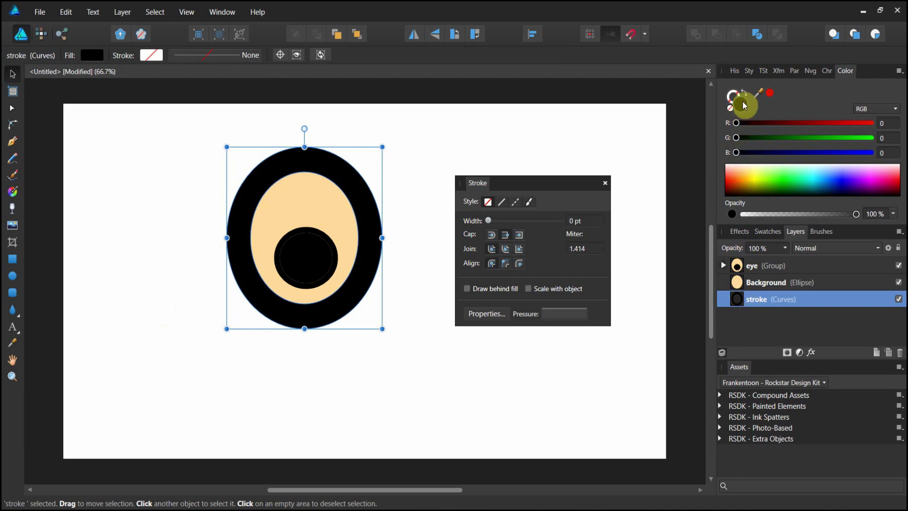
Step: Remove the fill from the stroke curves and give them a black outline
click(730, 108)
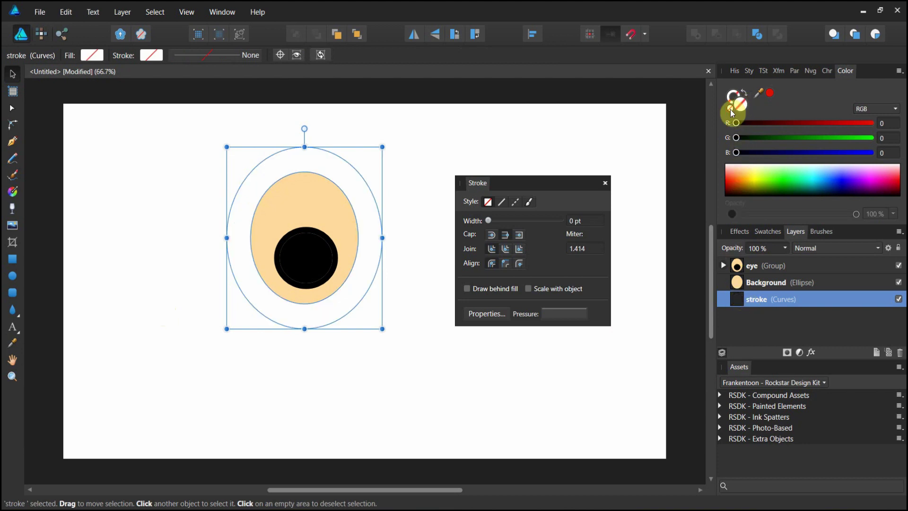
click(734, 98)
click(744, 137)
drag(824, 188, 891, 202)
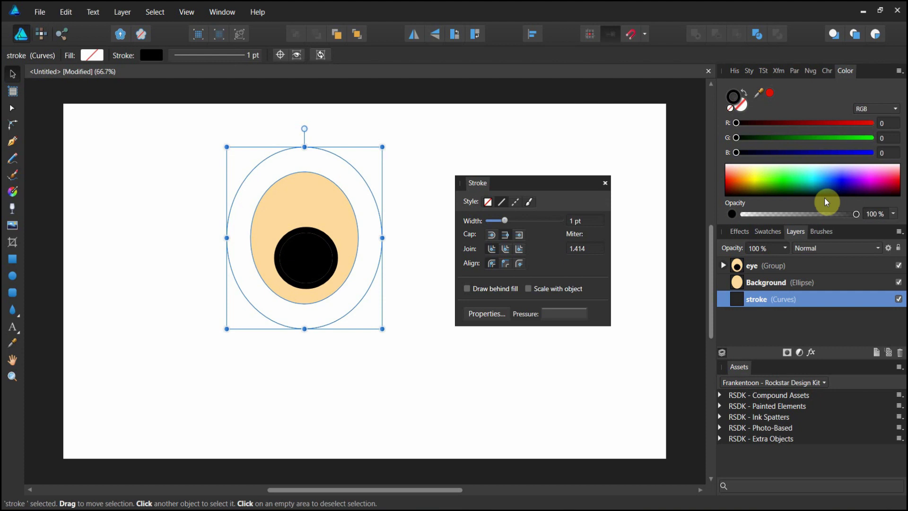
Step: Make the stroke curves' outline dashed, 12.5 pt wide and aligned to the outside
click(517, 205)
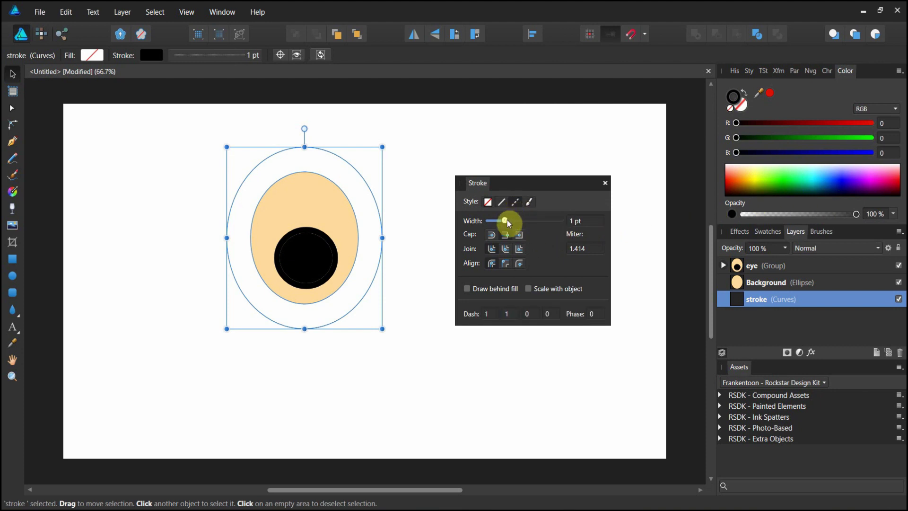
drag(508, 223, 522, 221)
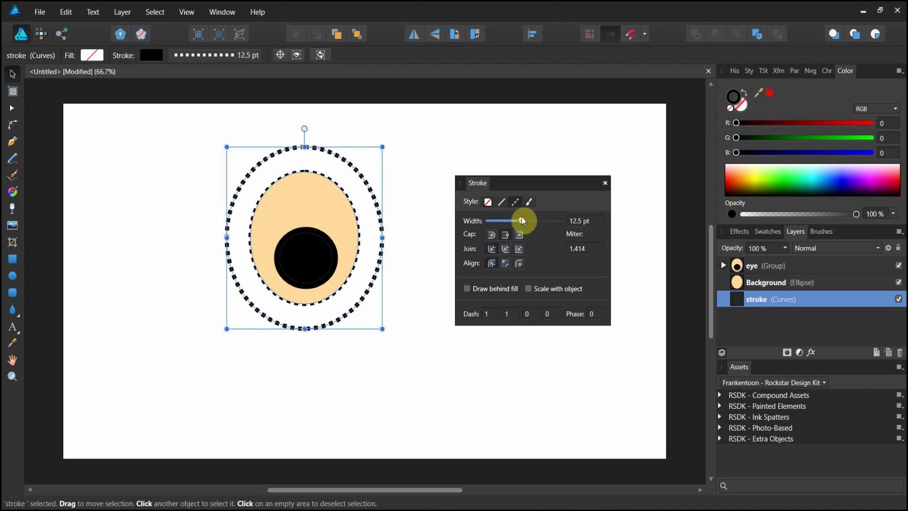
click(520, 263)
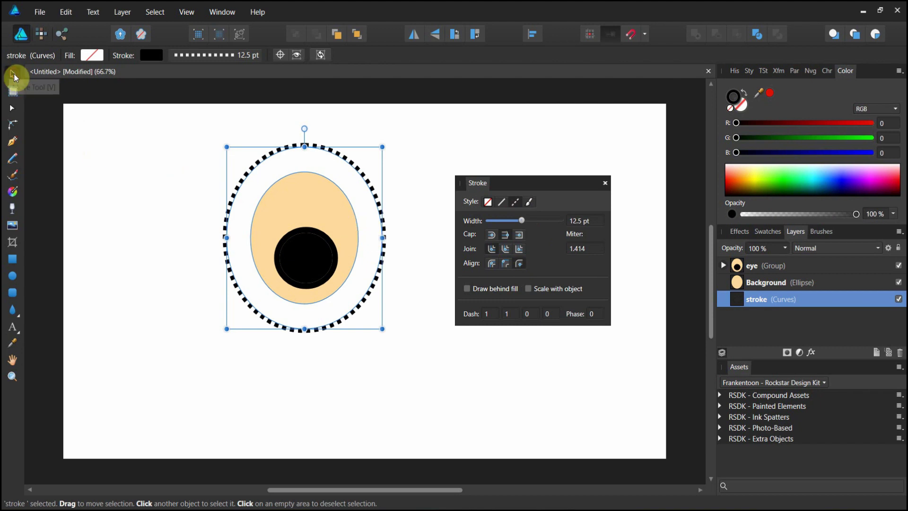
click(68, 121)
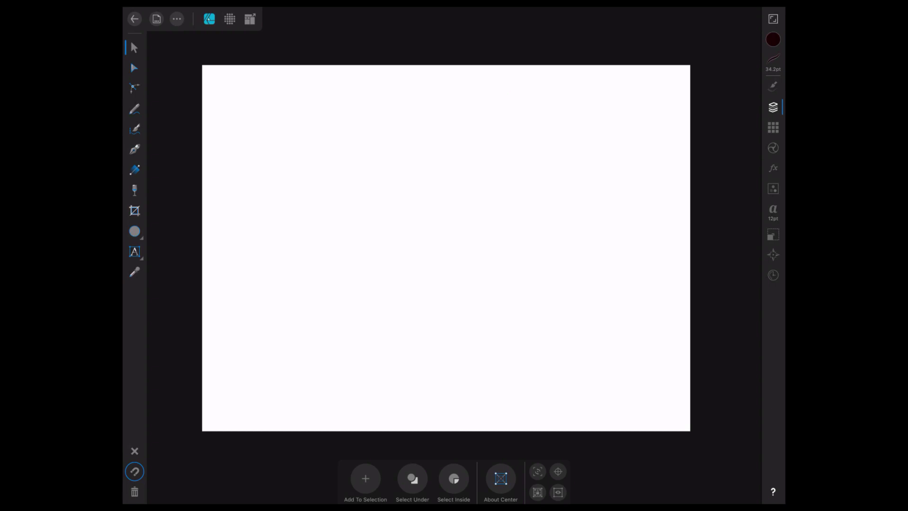
Step: In Affinity Designer for iPad, draw a roughly circular ellipse on the blank canvas and set its stroke width to 0 pt
click(135, 232)
drag(340, 180, 404, 248)
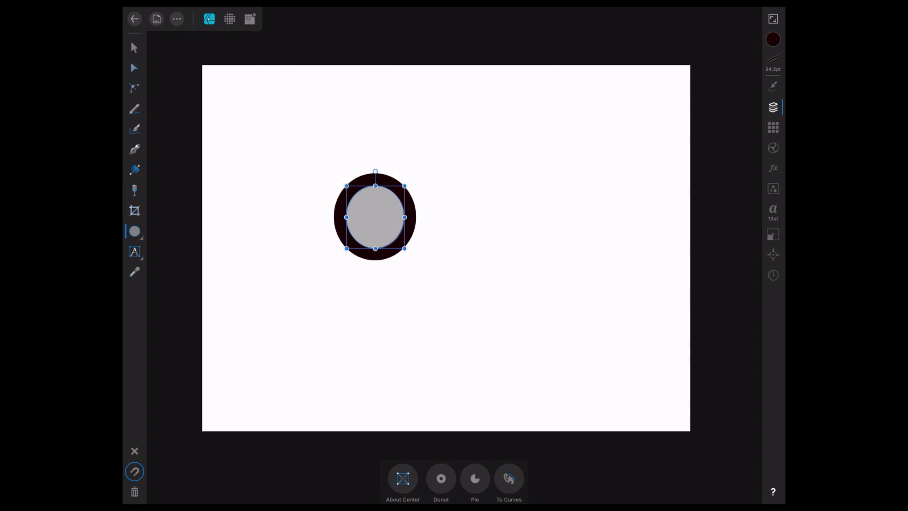
click(772, 63)
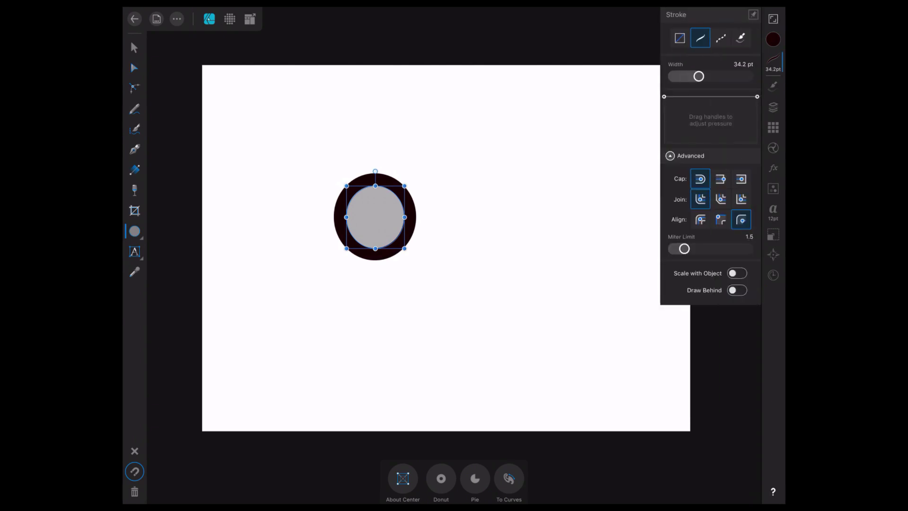
drag(698, 76, 672, 76)
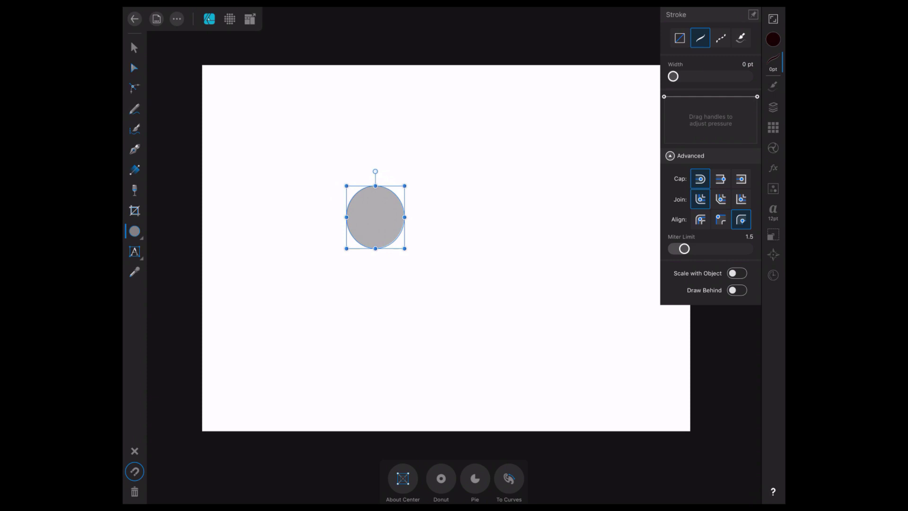
Step: Change the small ellipse's fill to near-black and deselect it
click(773, 39)
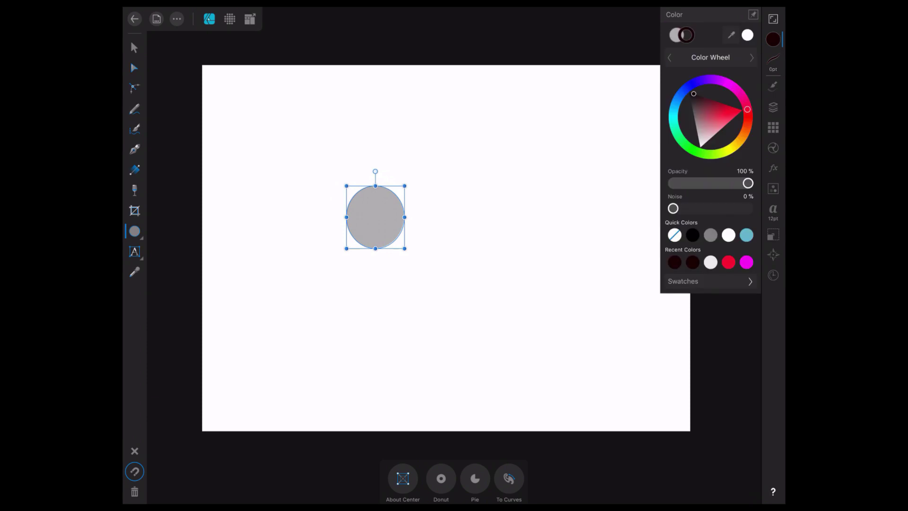
click(676, 35)
drag(701, 113, 696, 89)
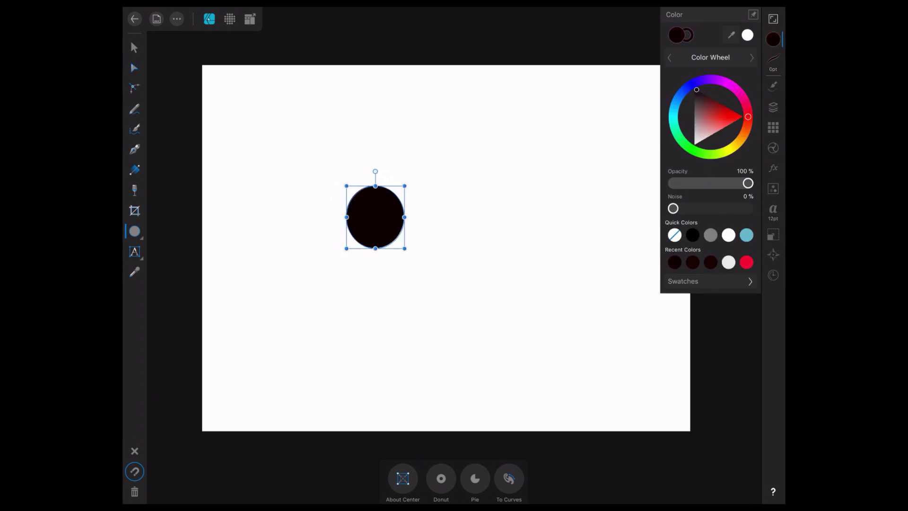
key(Escape)
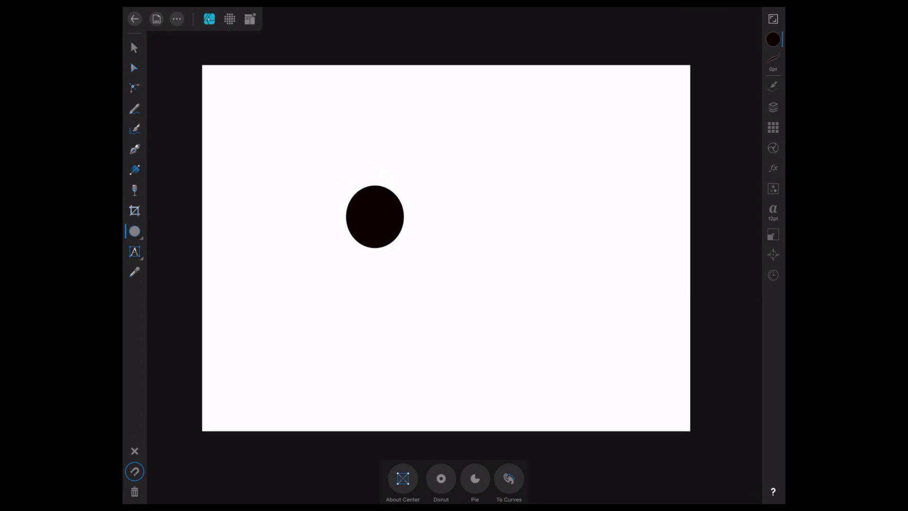
Step: Draw a taller ellipse covering the black circle and fill it with light gray
click(134, 230)
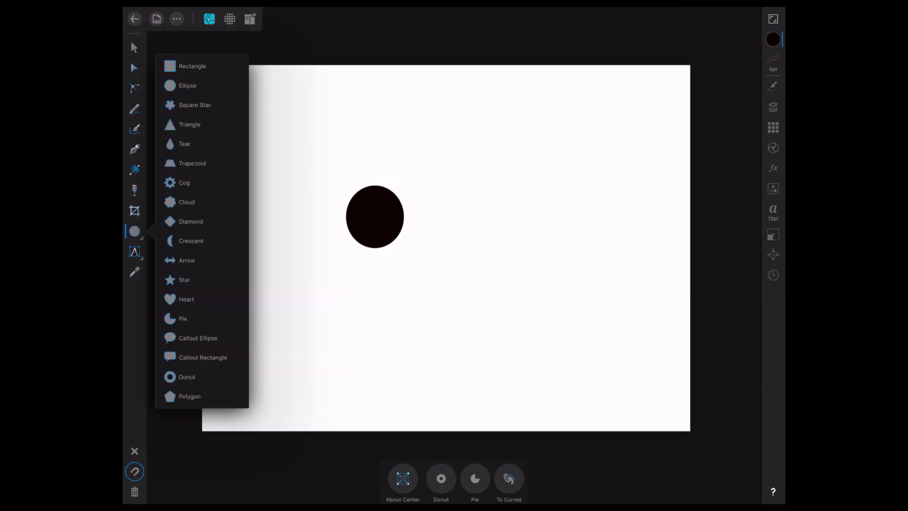
click(188, 85)
drag(337, 139, 428, 253)
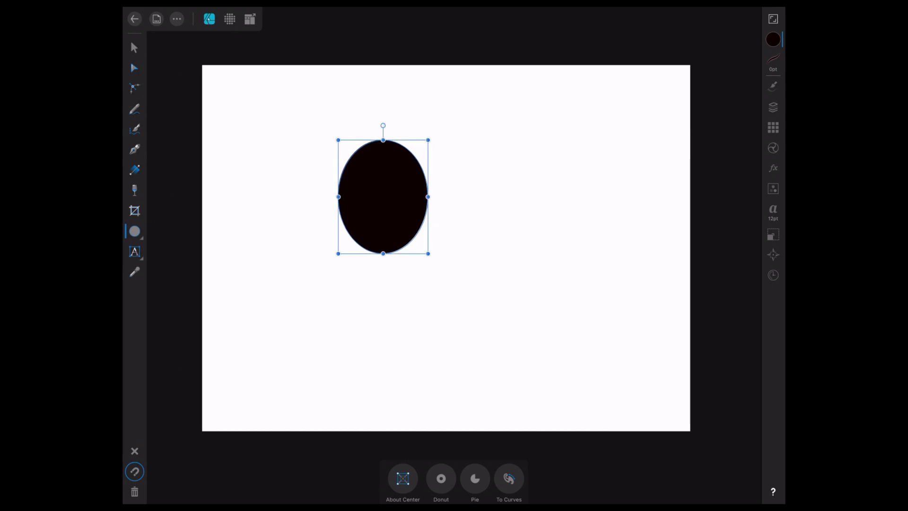
click(772, 107)
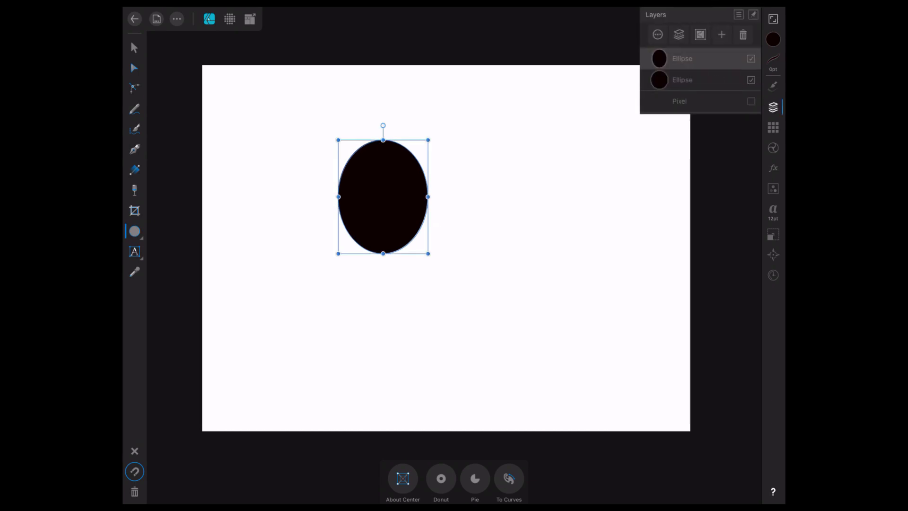
click(773, 38)
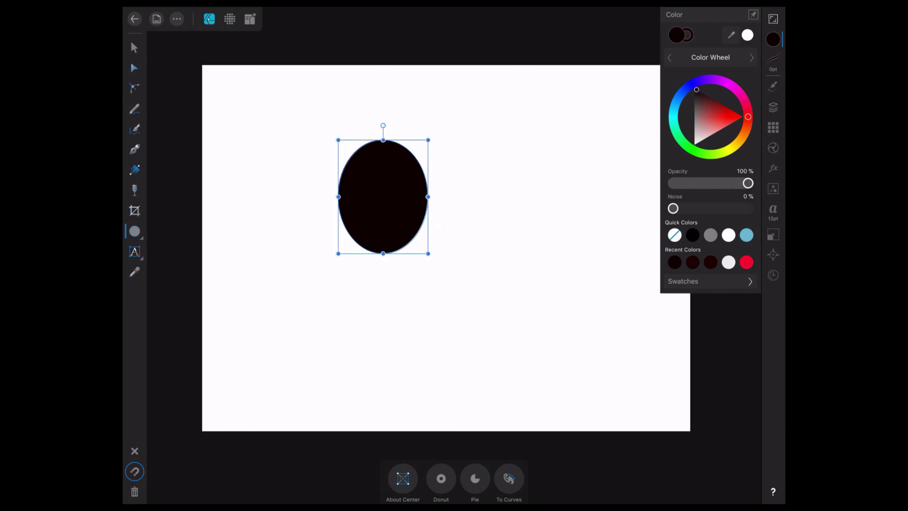
drag(696, 90, 694, 125)
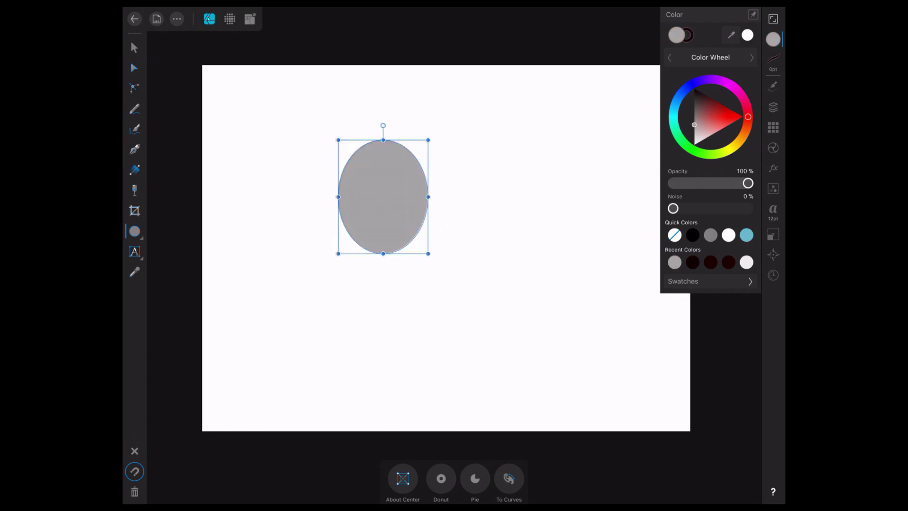
Step: Move the black circle's layer above the gray ellipse and center the circle horizontally on the ellipse
click(773, 107)
drag(683, 80, 682, 55)
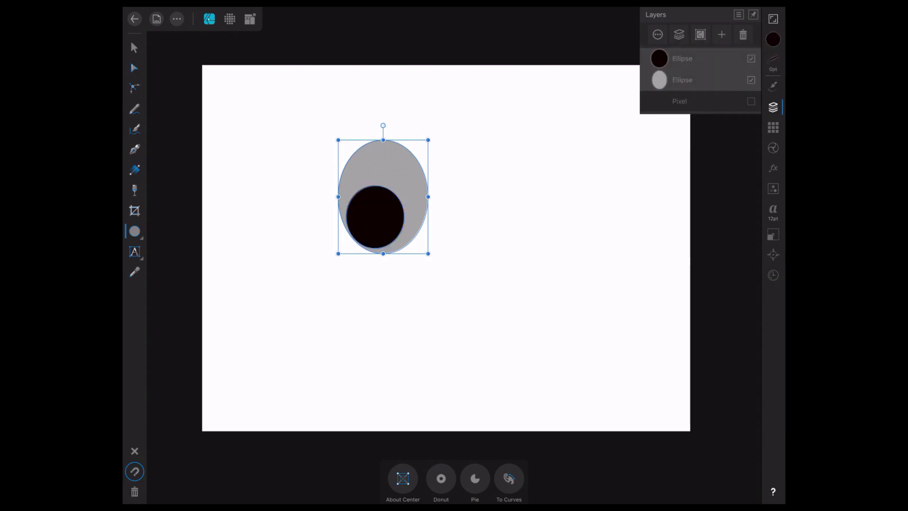
click(134, 47)
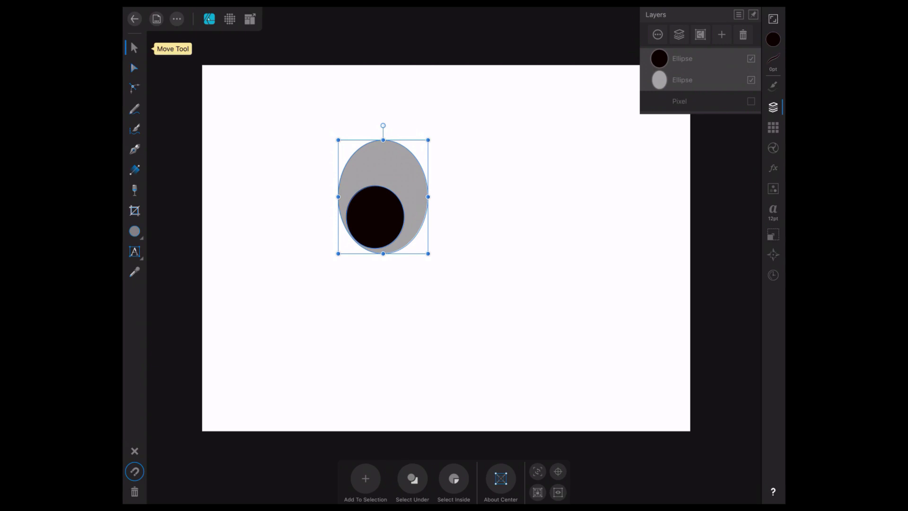
click(375, 217)
drag(375, 217, 383, 217)
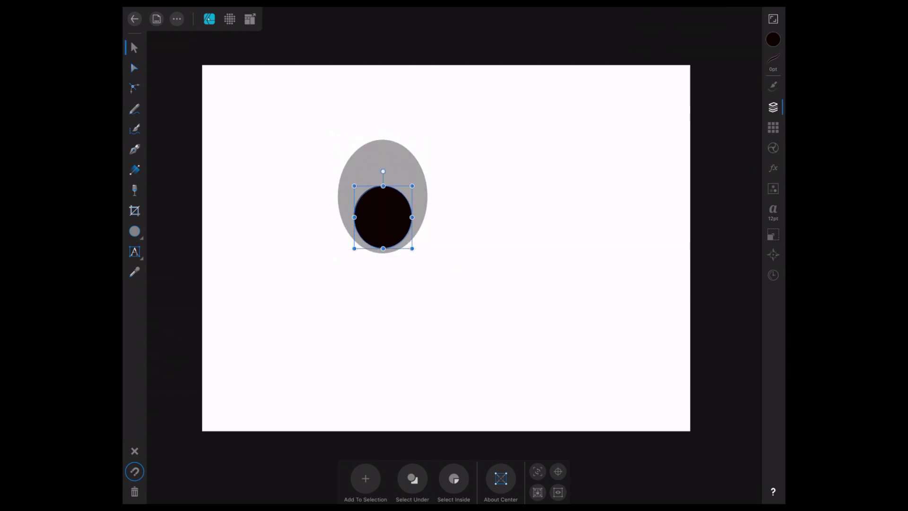
Step: Group the black circle and the gray ellipse
click(773, 107)
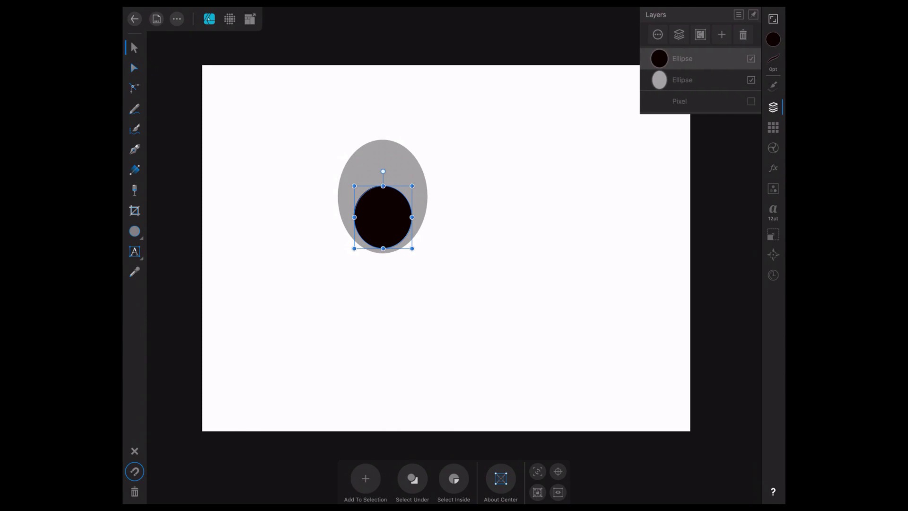
drag(682, 80, 724, 80)
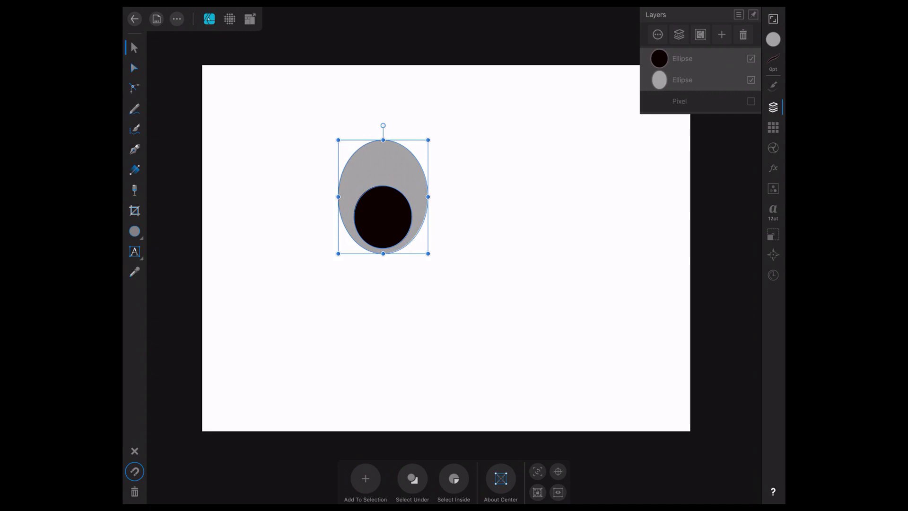
key(ctrl+g)
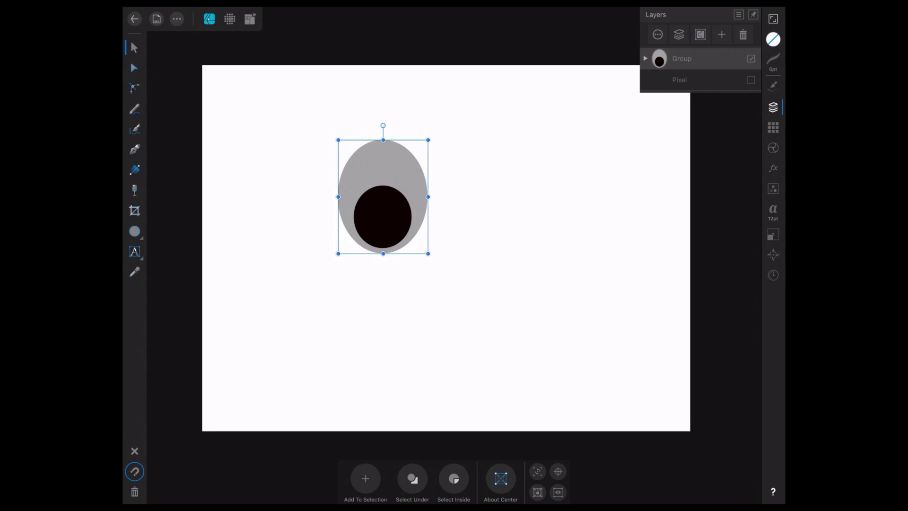
Step: Duplicate the gray ellipse inside the group and move the copy out of the group to the layer above it
click(645, 58)
click(688, 101)
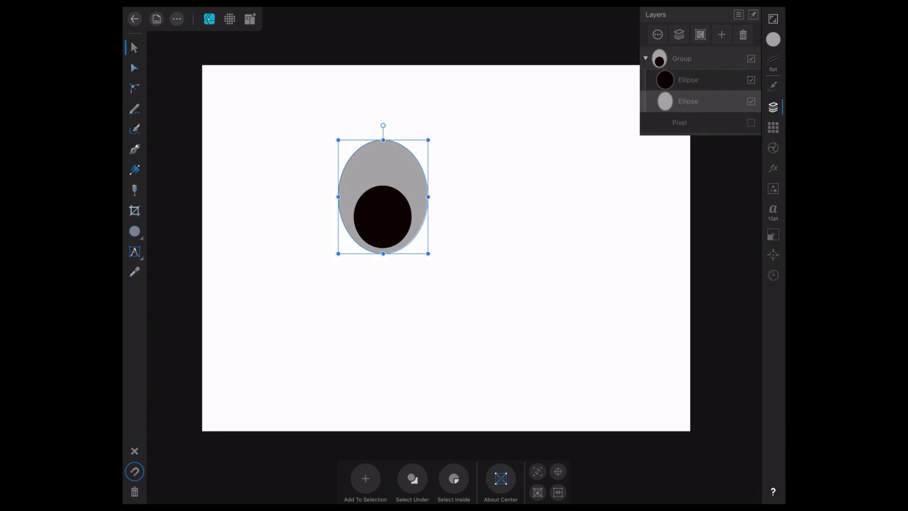
click(177, 19)
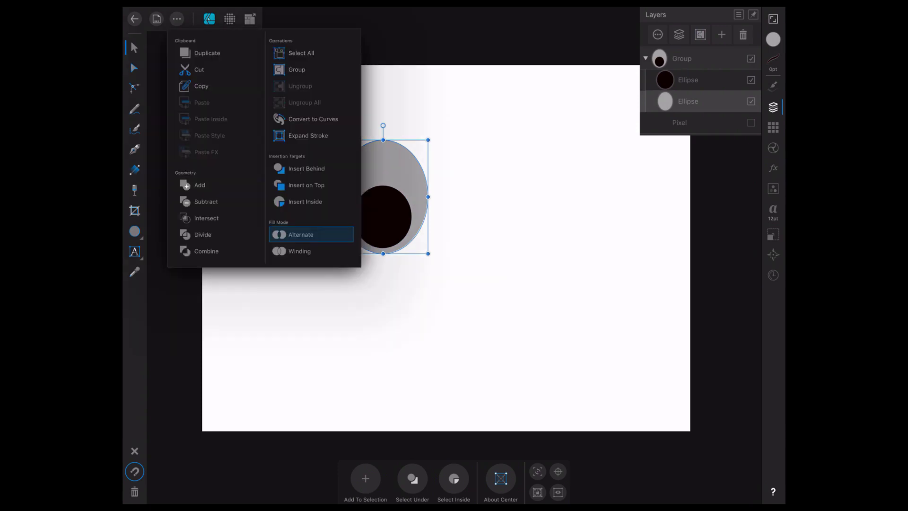
click(207, 53)
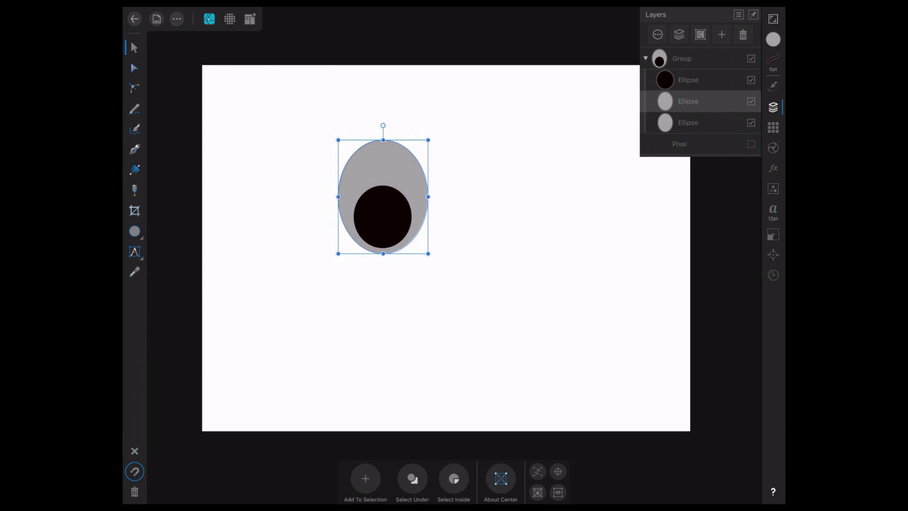
drag(688, 101, 688, 56)
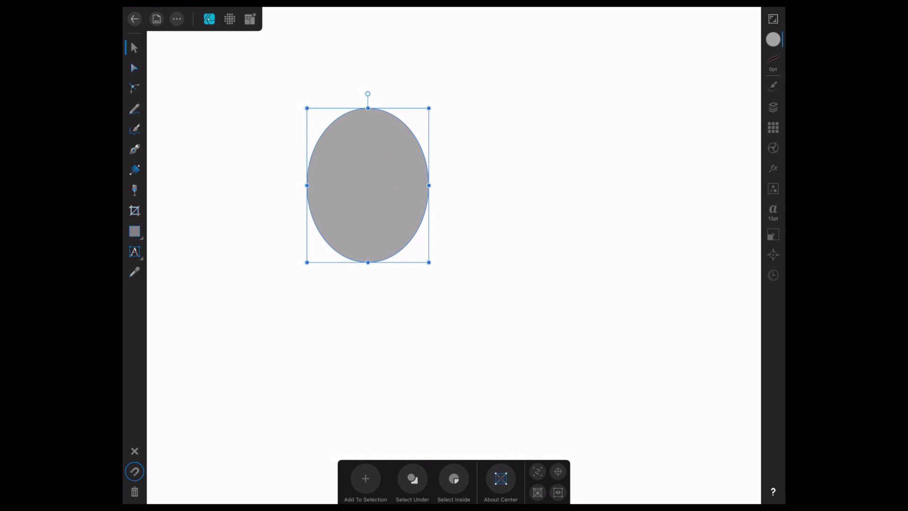
Step: Move the duplicated gray ellipse's layer below the group and select that ellipse
click(773, 107)
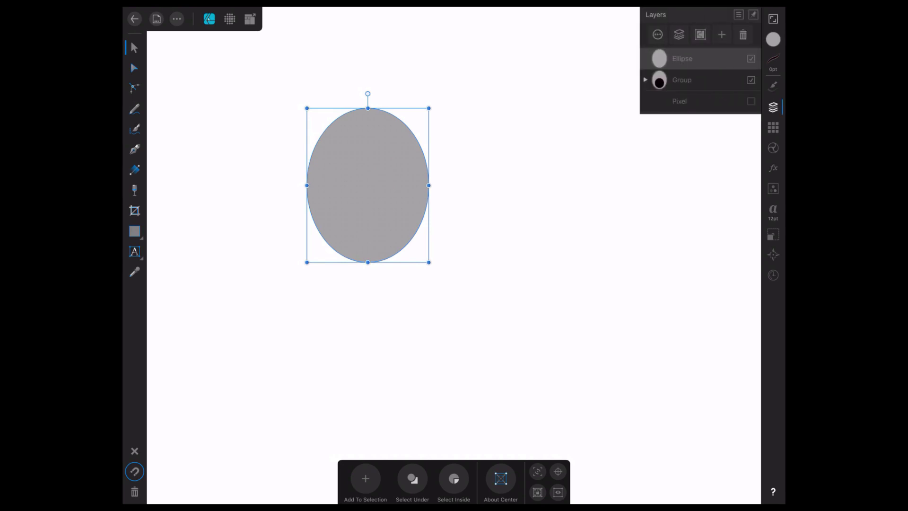
drag(682, 59, 683, 80)
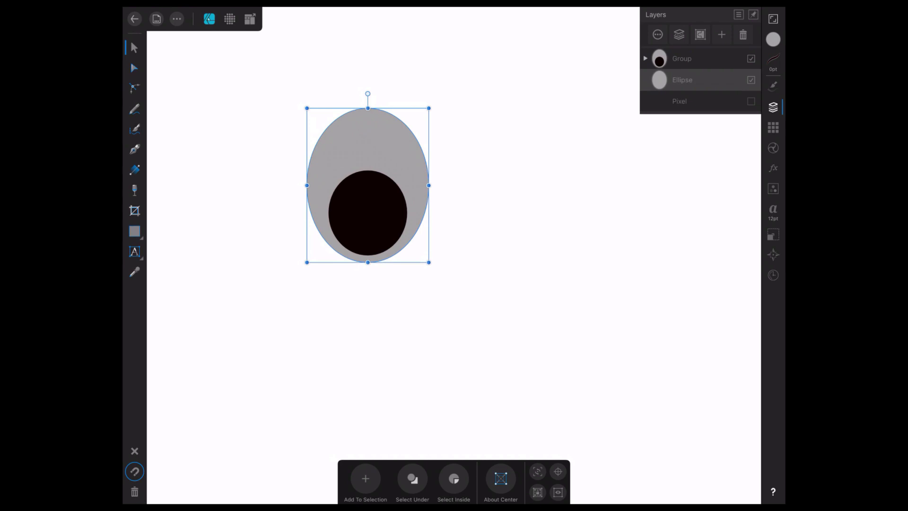
click(682, 59)
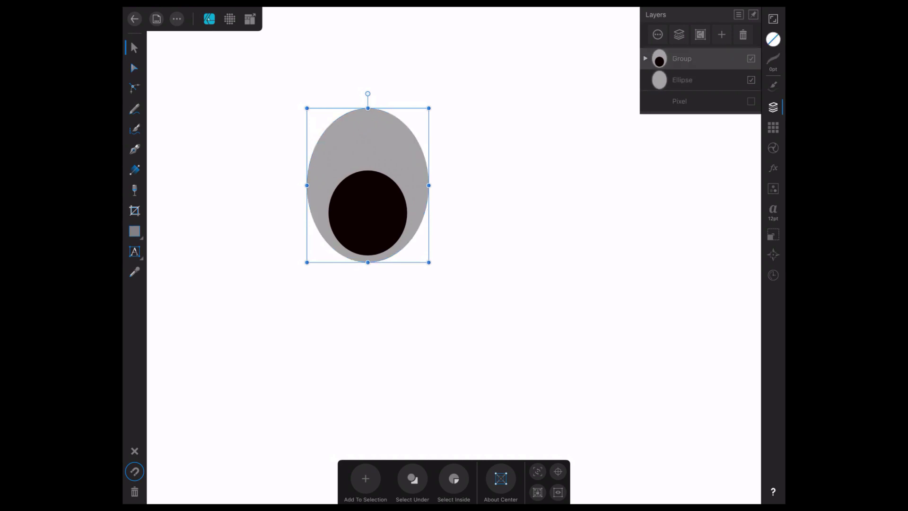
click(682, 79)
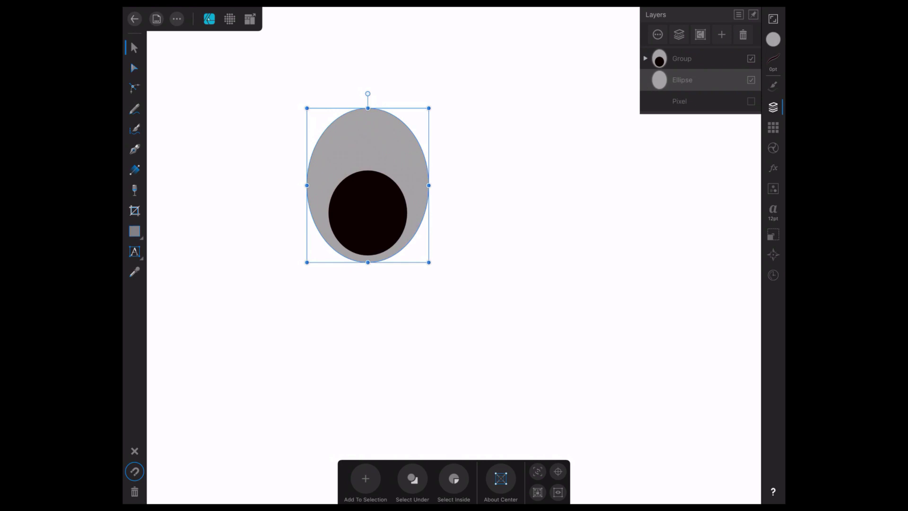
Step: Give the lower gray ellipse a solid 28.3 pt stroke and show the advanced stroke options
click(773, 61)
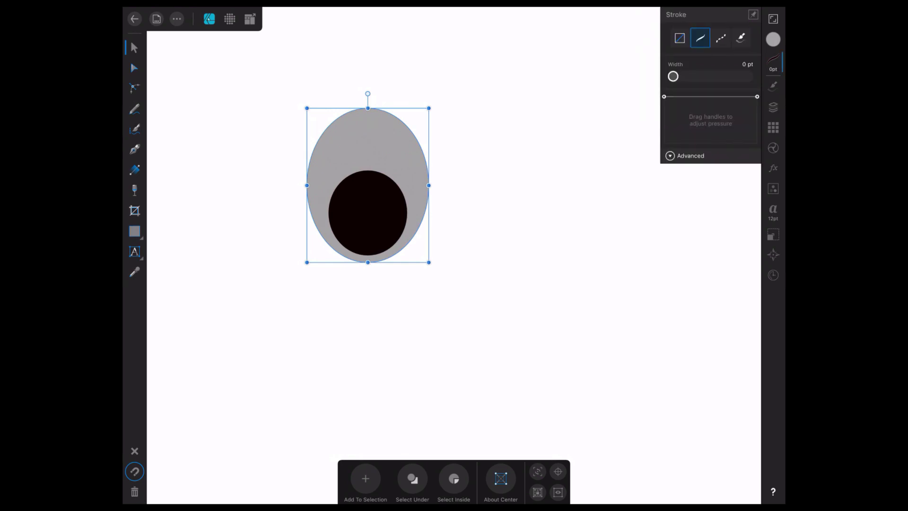
drag(673, 76, 695, 76)
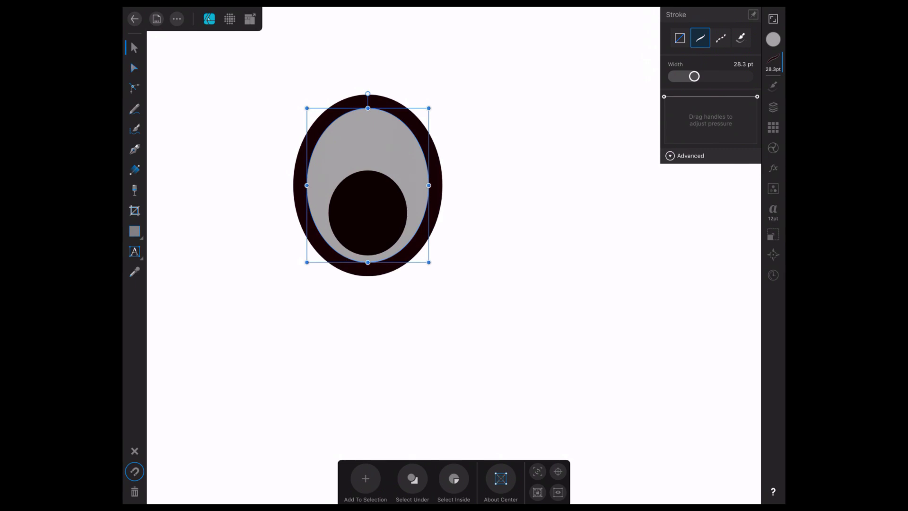
click(685, 156)
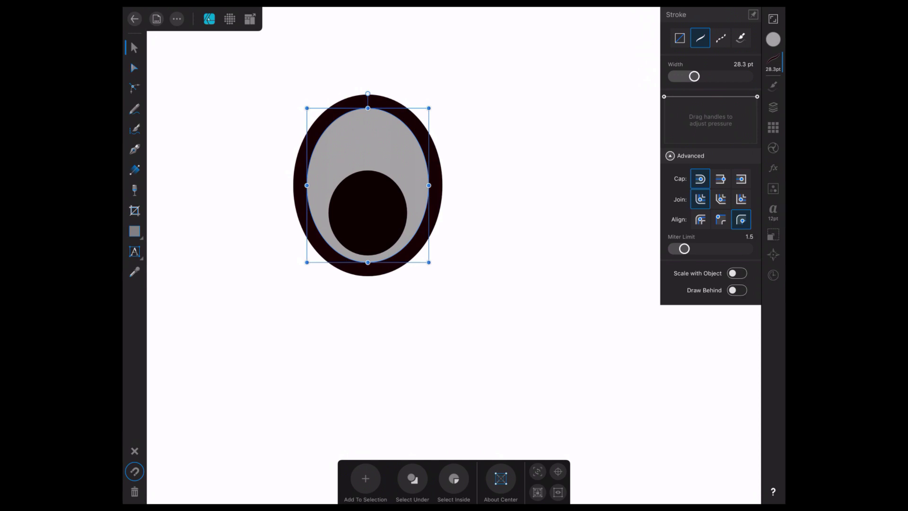
Step: Compare inside and outside stroke alignment on the ellipse, keep it outside, and widen the stroke to 53.9 pt
click(720, 220)
click(741, 219)
click(720, 219)
click(740, 220)
click(720, 219)
click(741, 219)
click(720, 220)
click(741, 220)
drag(694, 76, 713, 76)
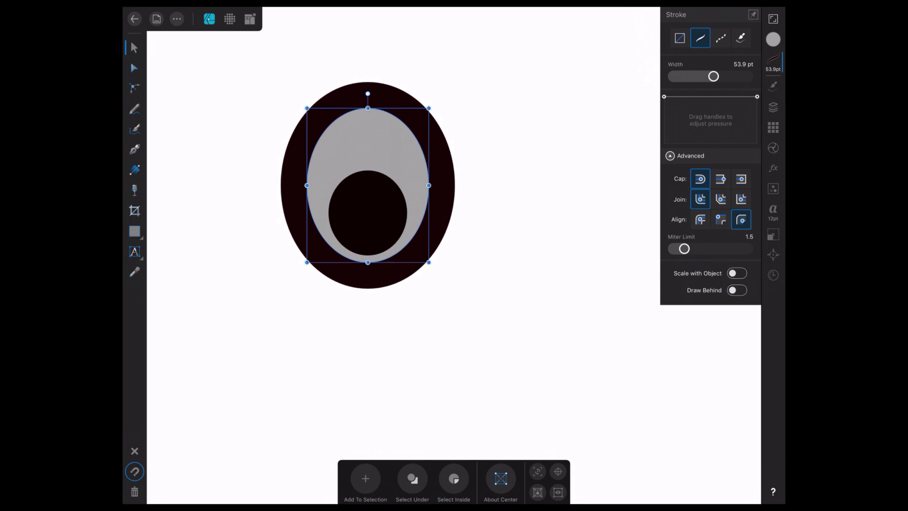
Step: Expand the lower ellipse's stroke into a separate curves object
click(772, 107)
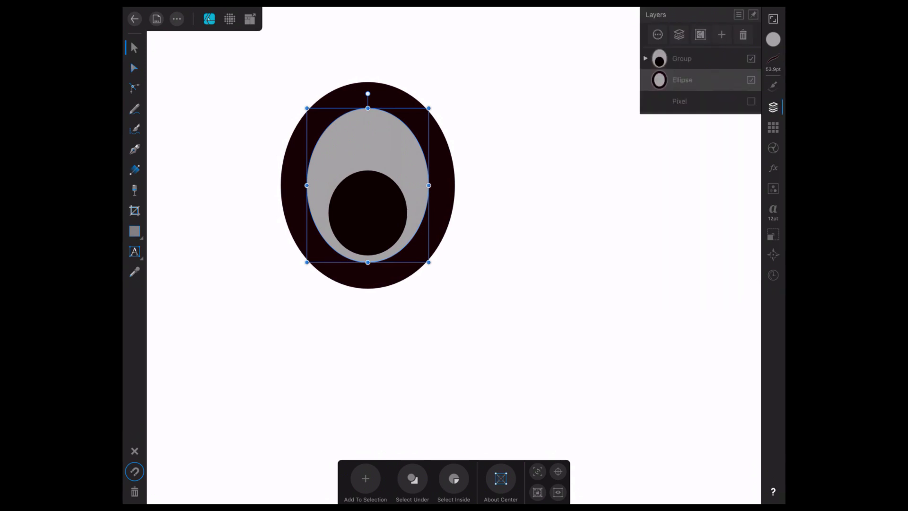
click(177, 19)
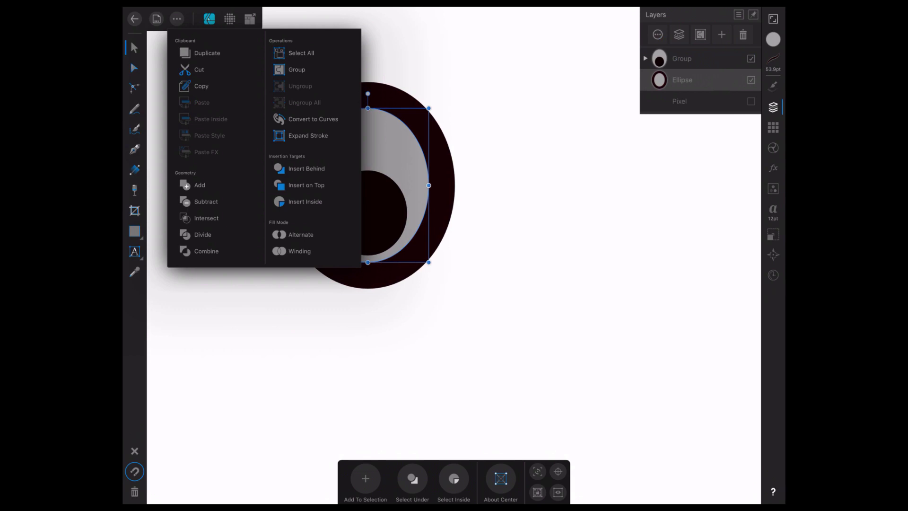
click(308, 135)
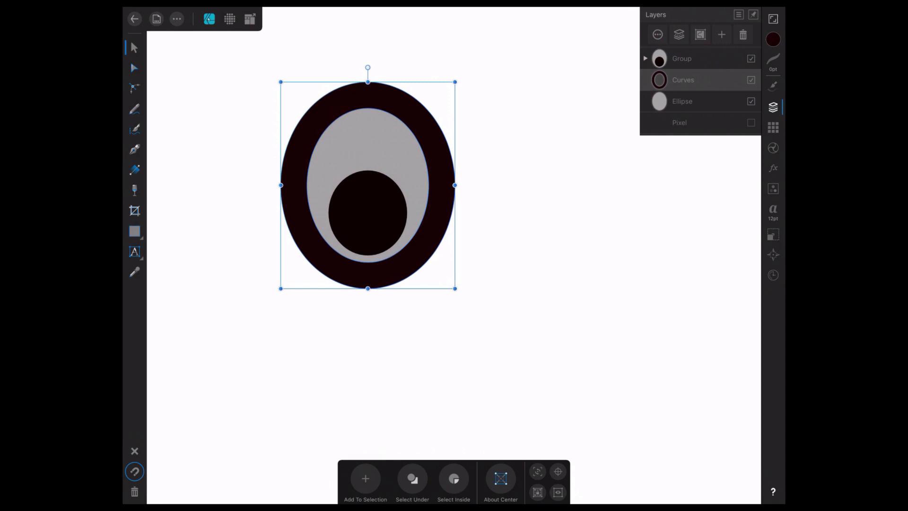
Step: Give the expanded ring an 11 pt dashed stroke aligned to the outside
click(773, 61)
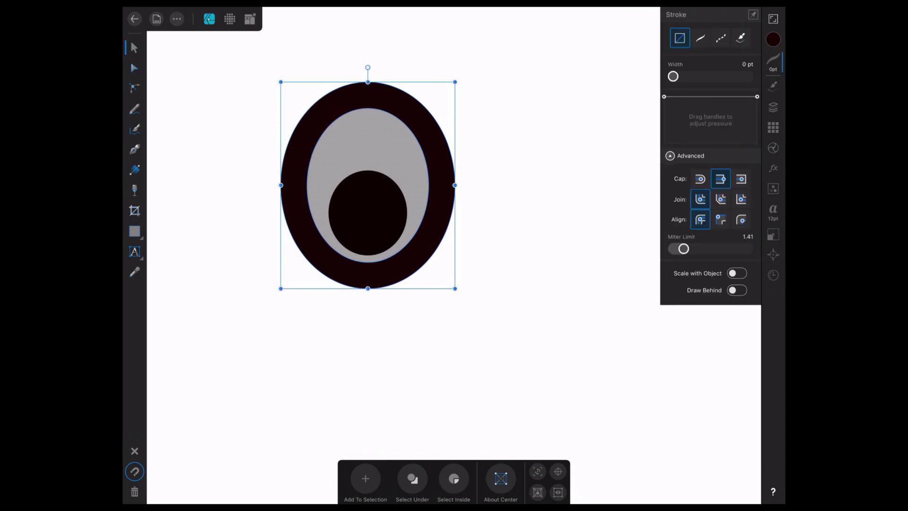
click(741, 219)
click(720, 38)
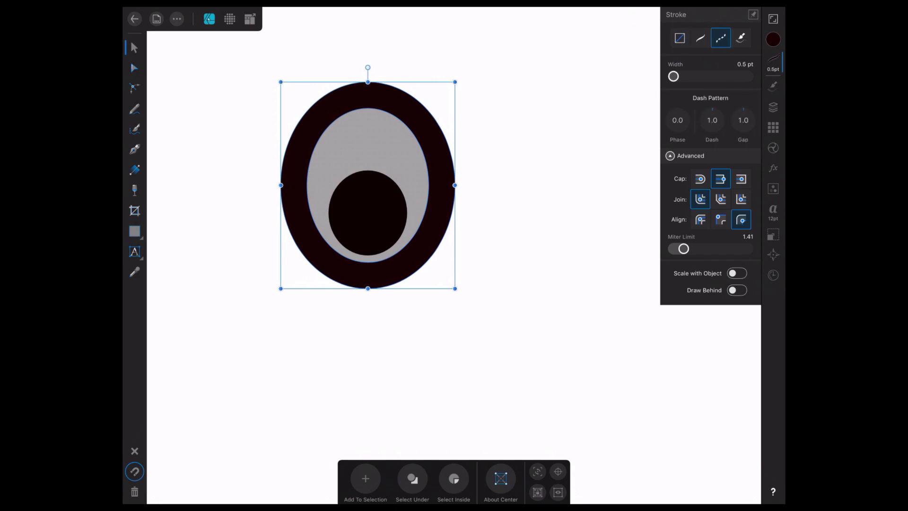
drag(673, 77, 681, 76)
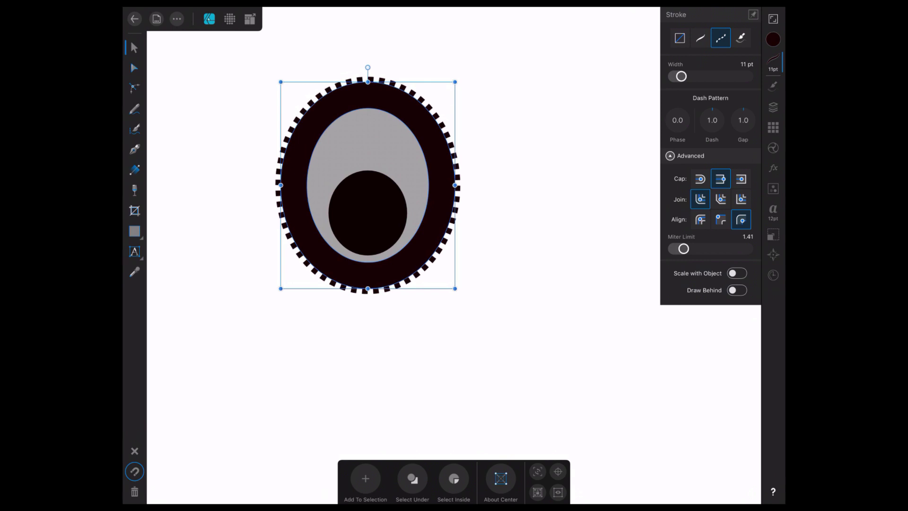
Step: Remove the fill from the expanded ring, leaving only its dashed stroke, and deselect it
click(773, 107)
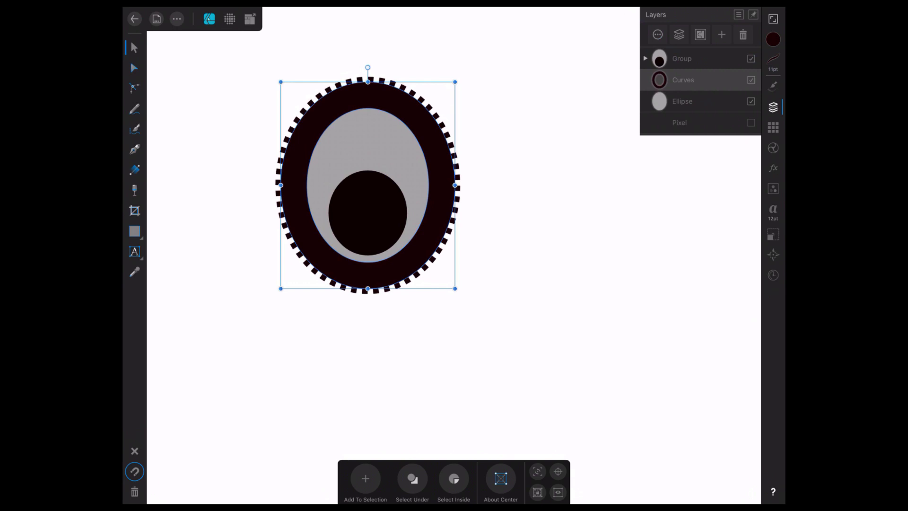
click(773, 39)
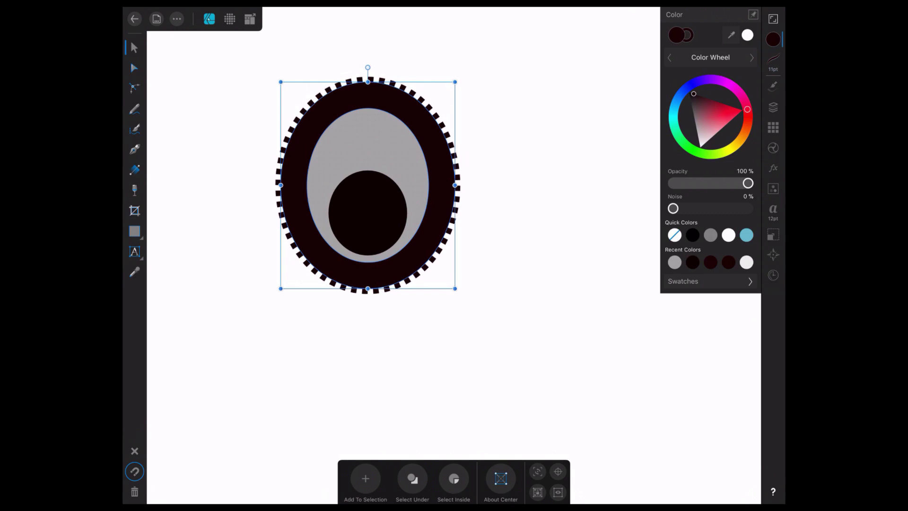
click(675, 235)
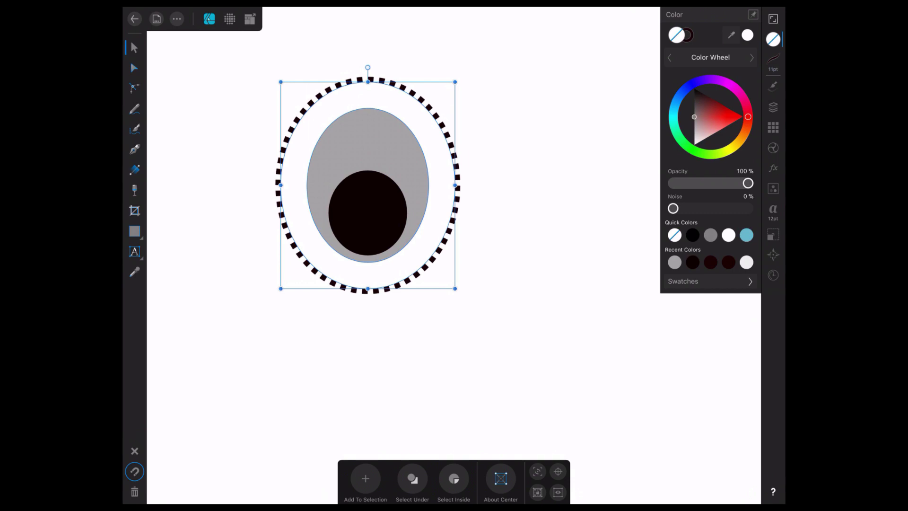
click(134, 48)
click(543, 331)
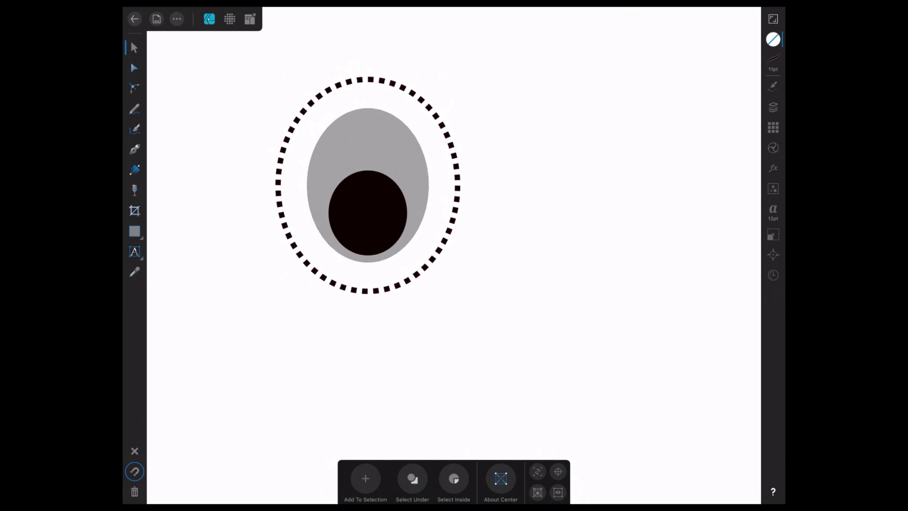
Step: Select the eye group, compare inside and outside stroke alignment, leave it outside, and review the available object operations
click(367, 141)
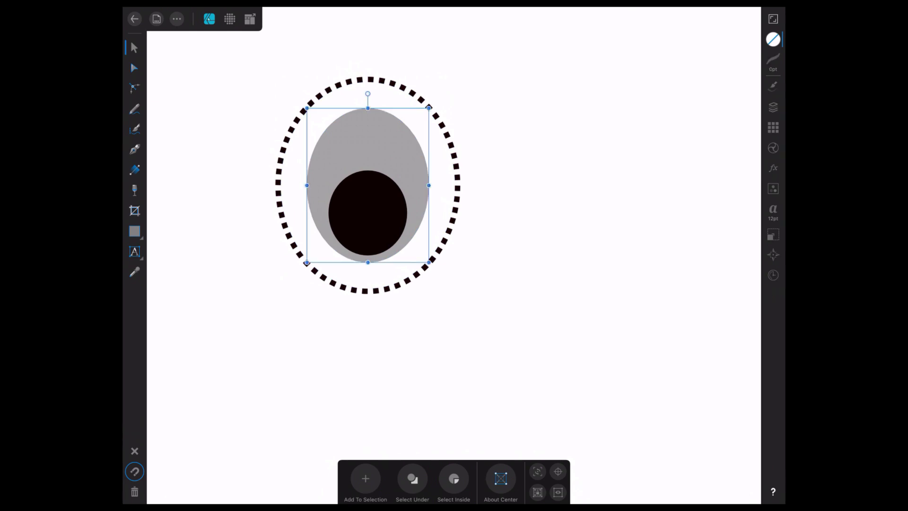
click(773, 62)
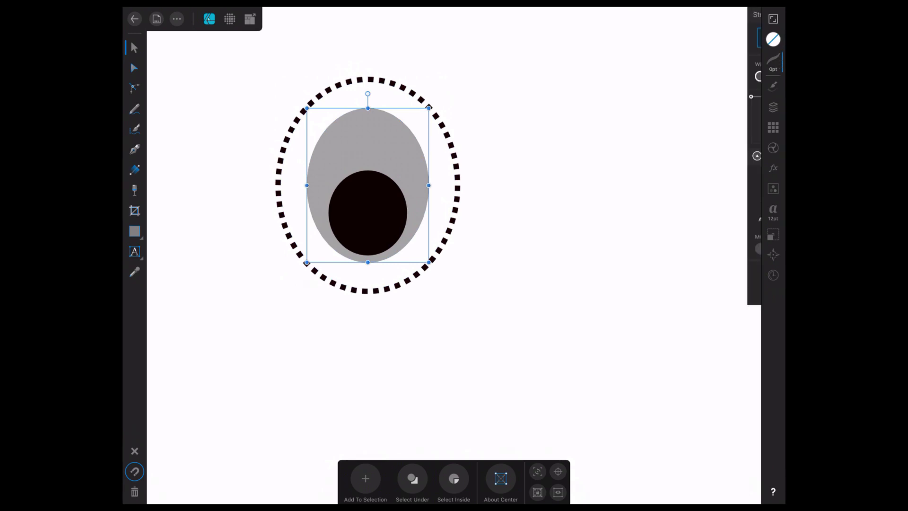
click(741, 220)
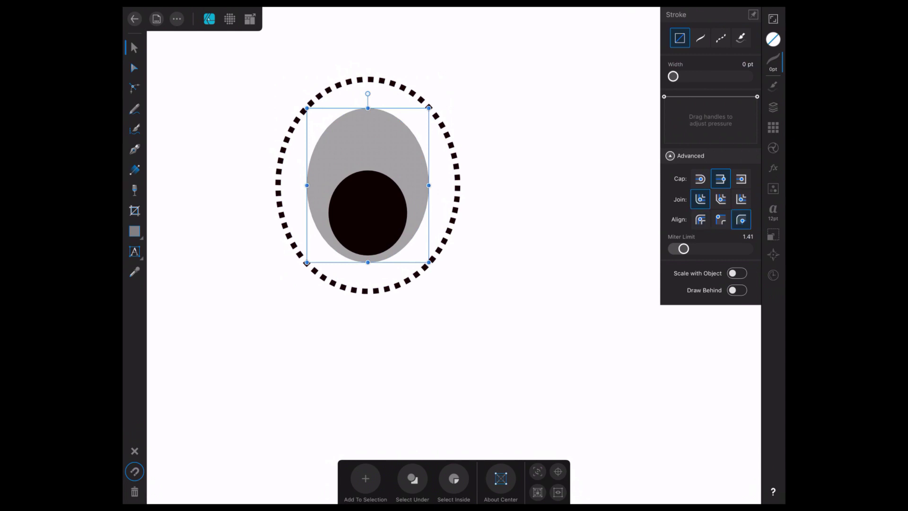
click(721, 220)
click(741, 219)
click(721, 219)
click(741, 220)
click(721, 219)
click(741, 220)
click(177, 19)
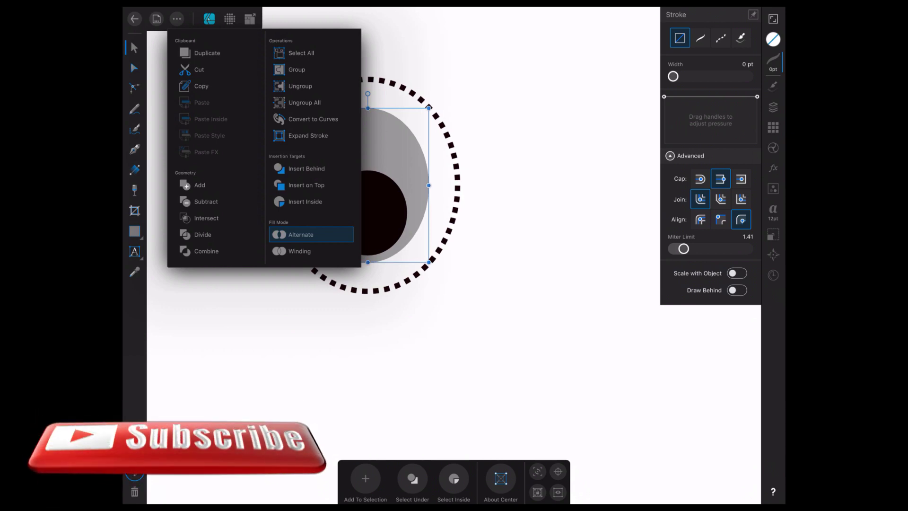
key(Escape)
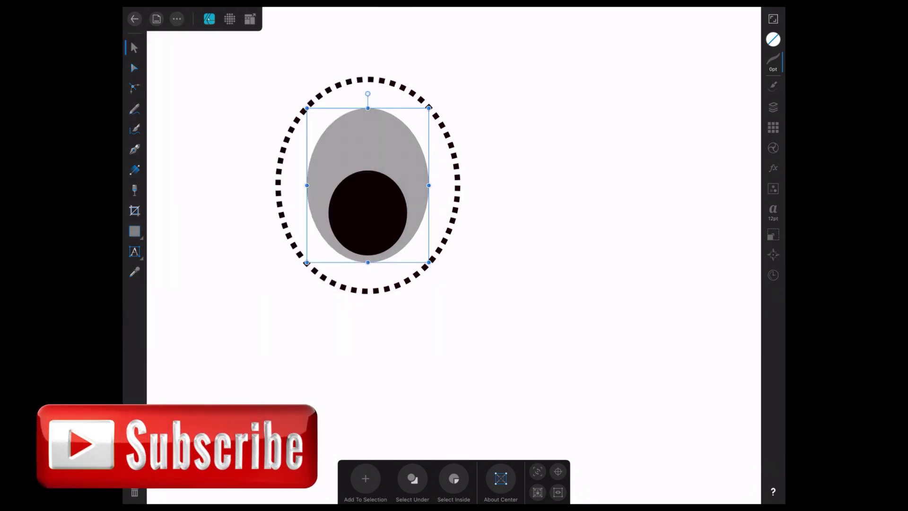